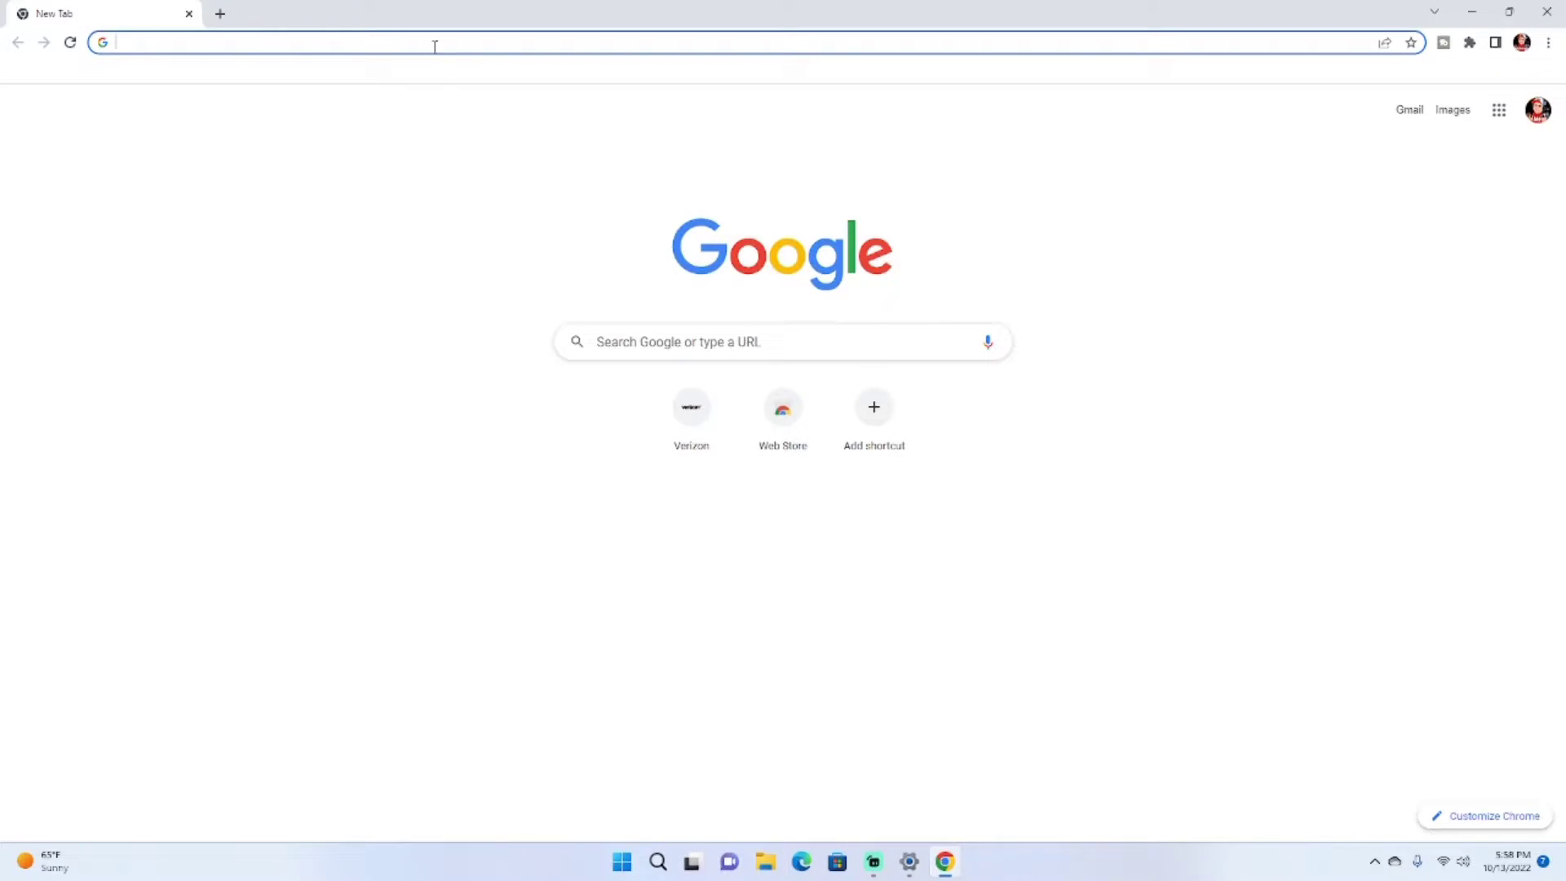
Load the Verizon gateway sign-in page at 192.168.0.1 and enter the admin password.
{"action": "left_click", "coordinate": [435, 45]}
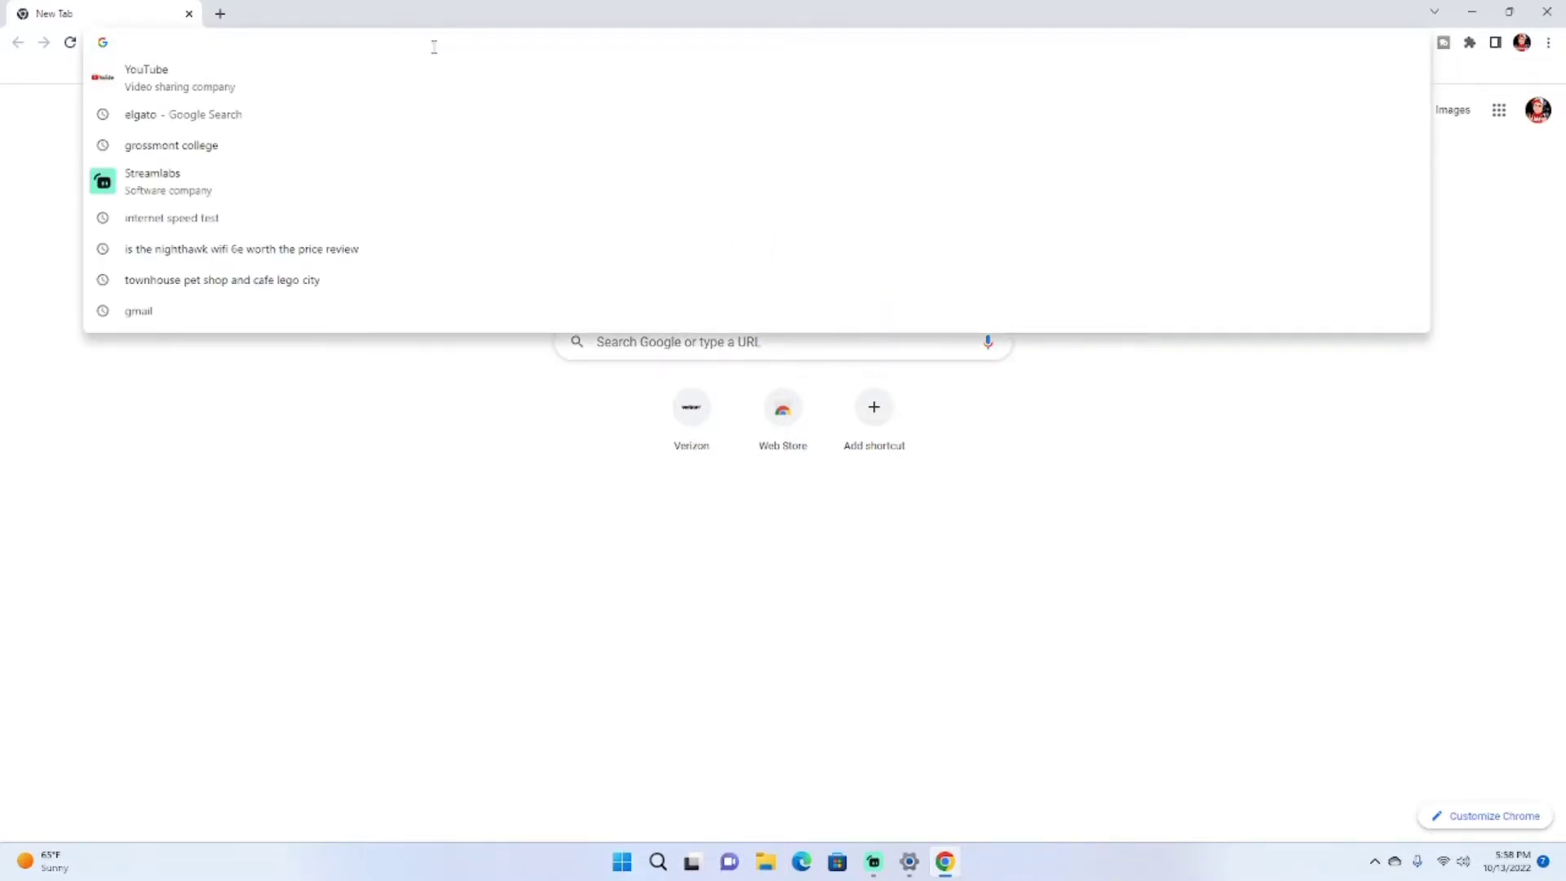
{"action": "type", "text": "192"}
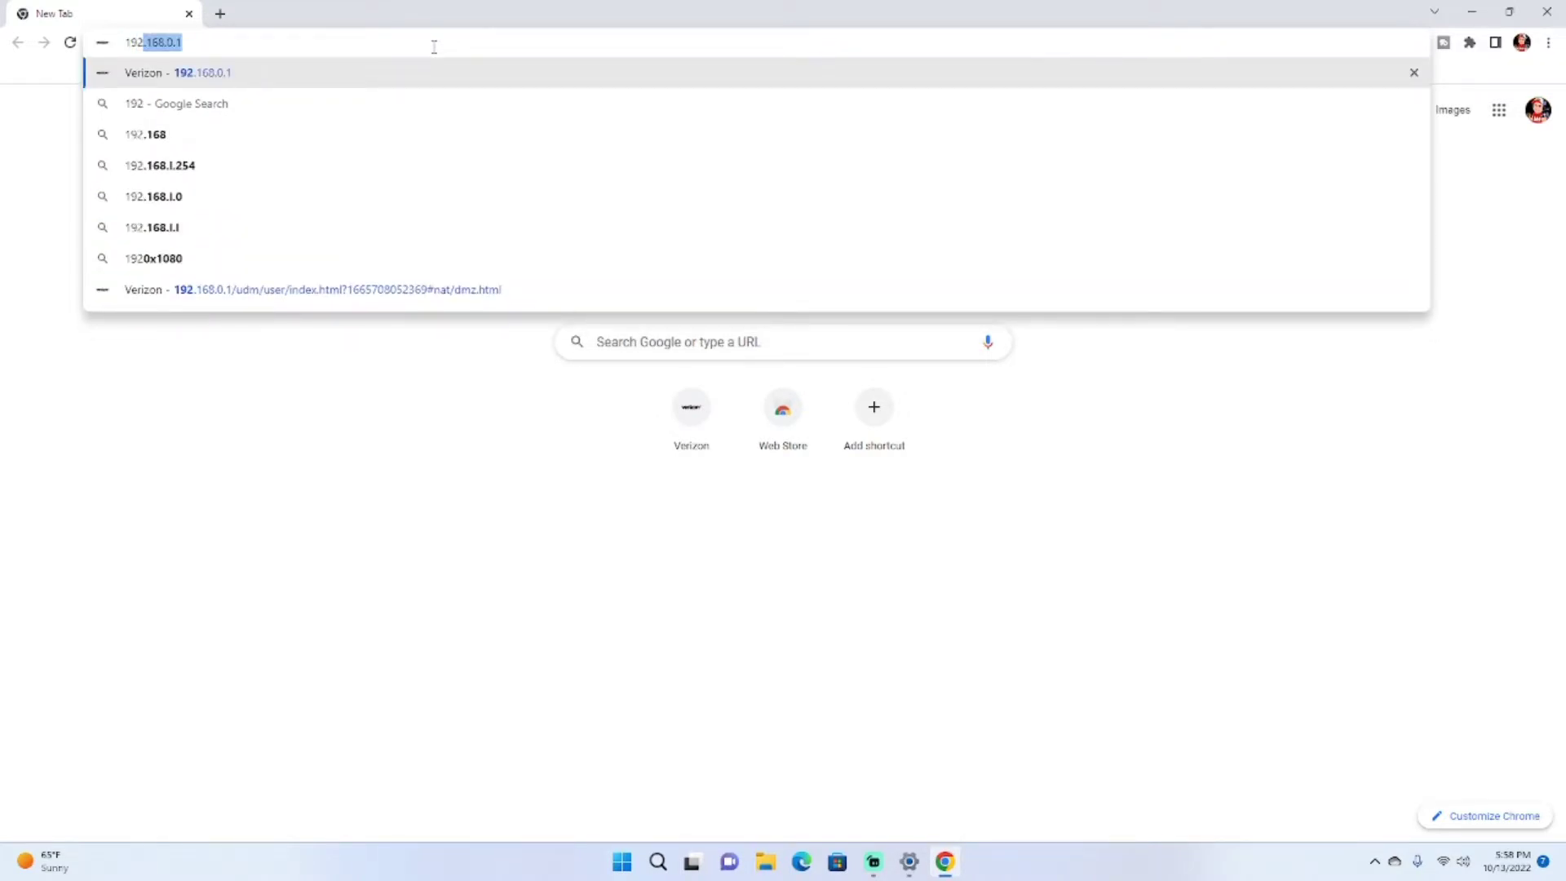
{"action": "type", "text": "."}
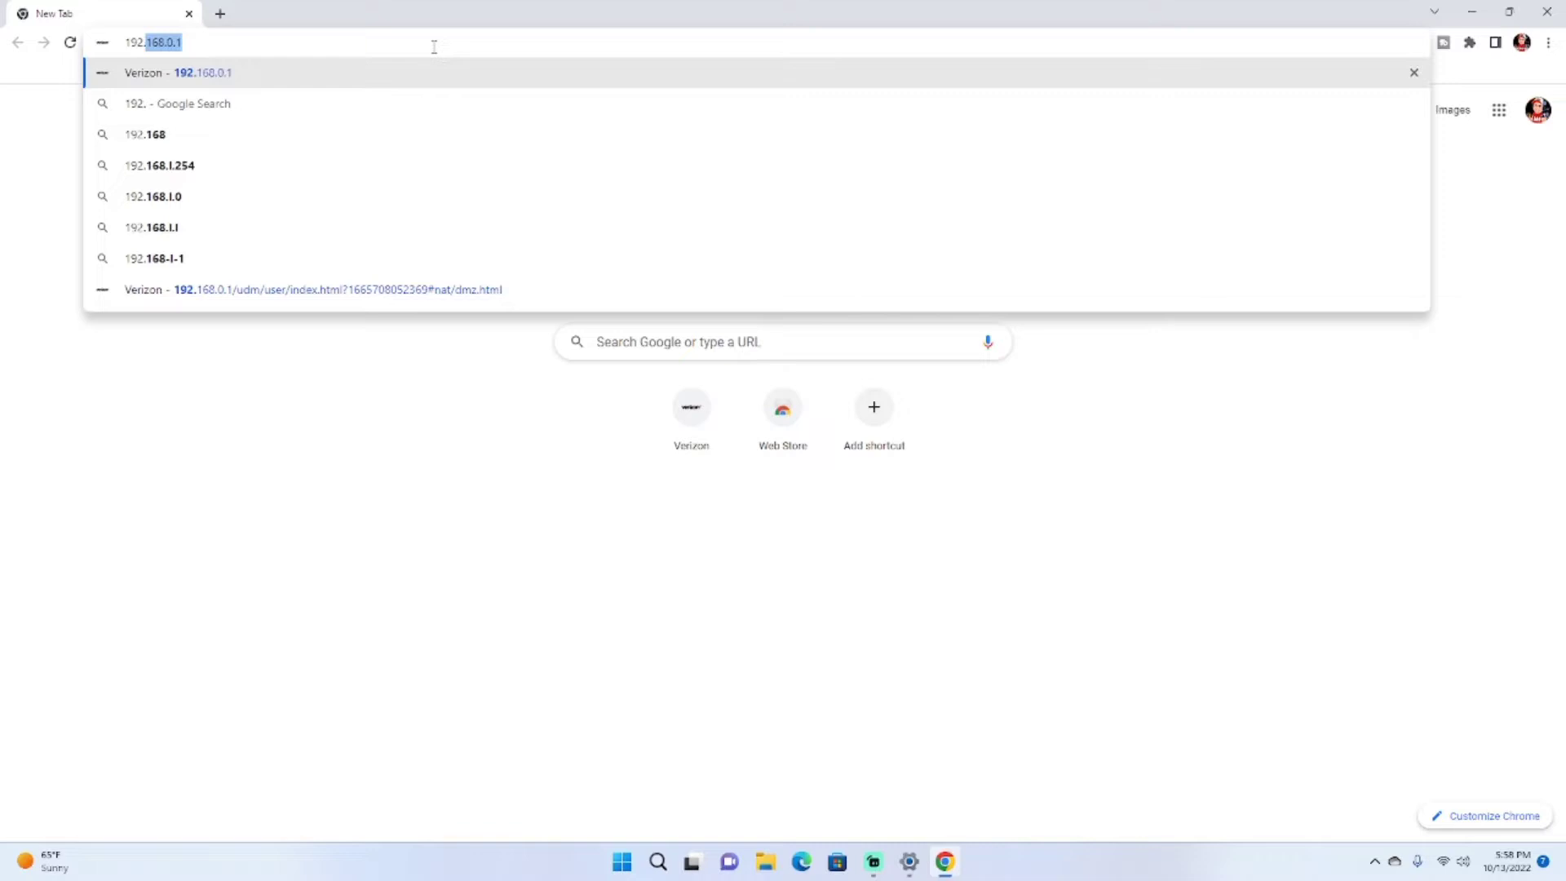
{"action": "left_click", "coordinate": [373, 73]}
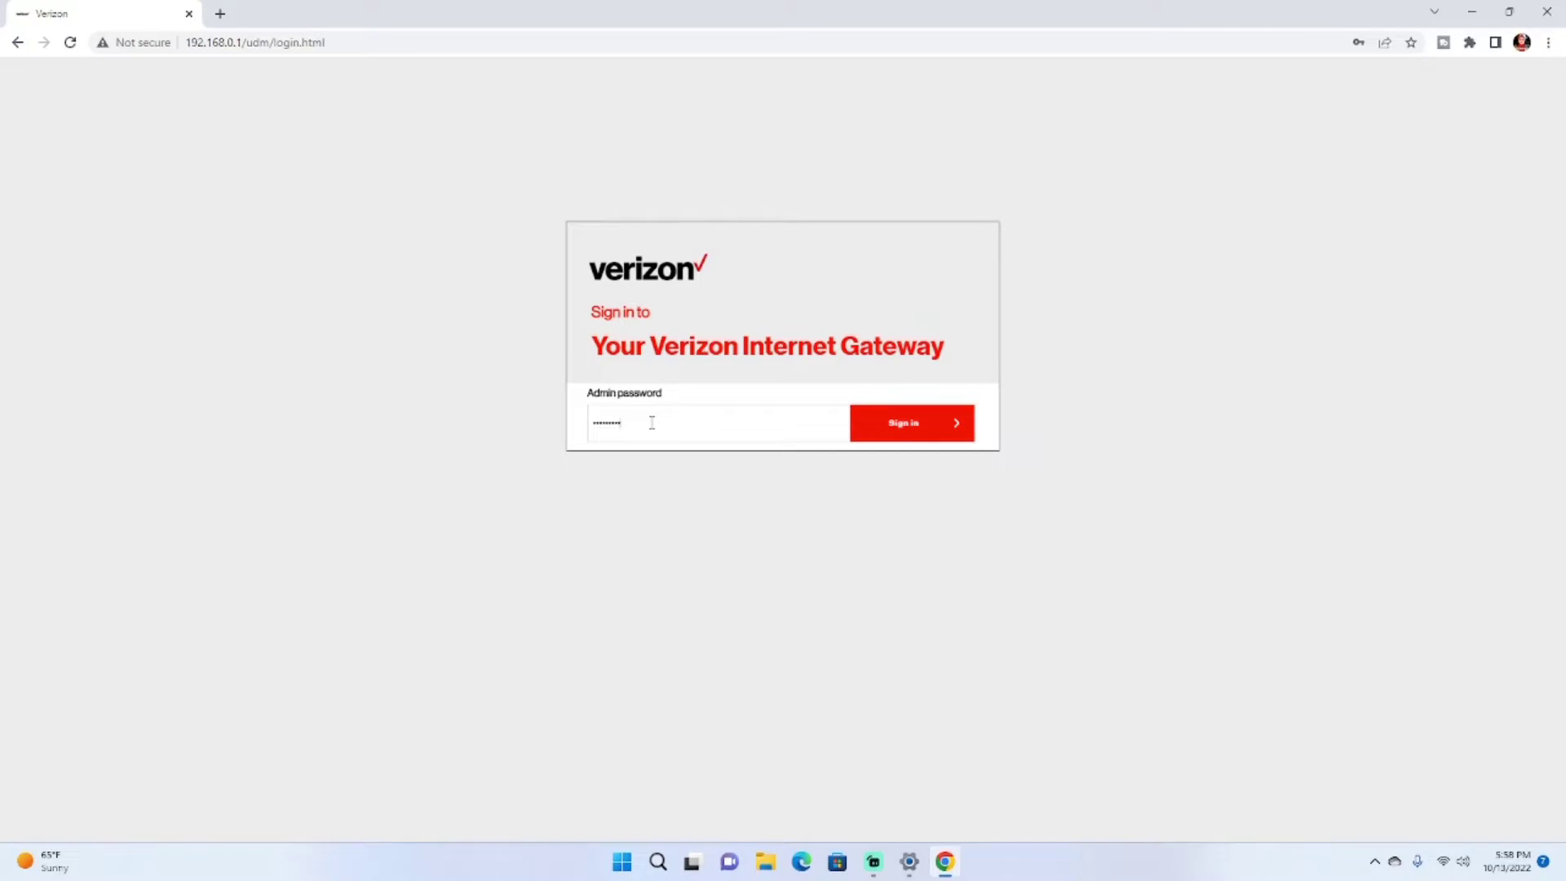
Sign in, dismiss Chrome's save-password prompt, and open NAT forwarding > DMZ.
{"action": "key", "text": "Return"}
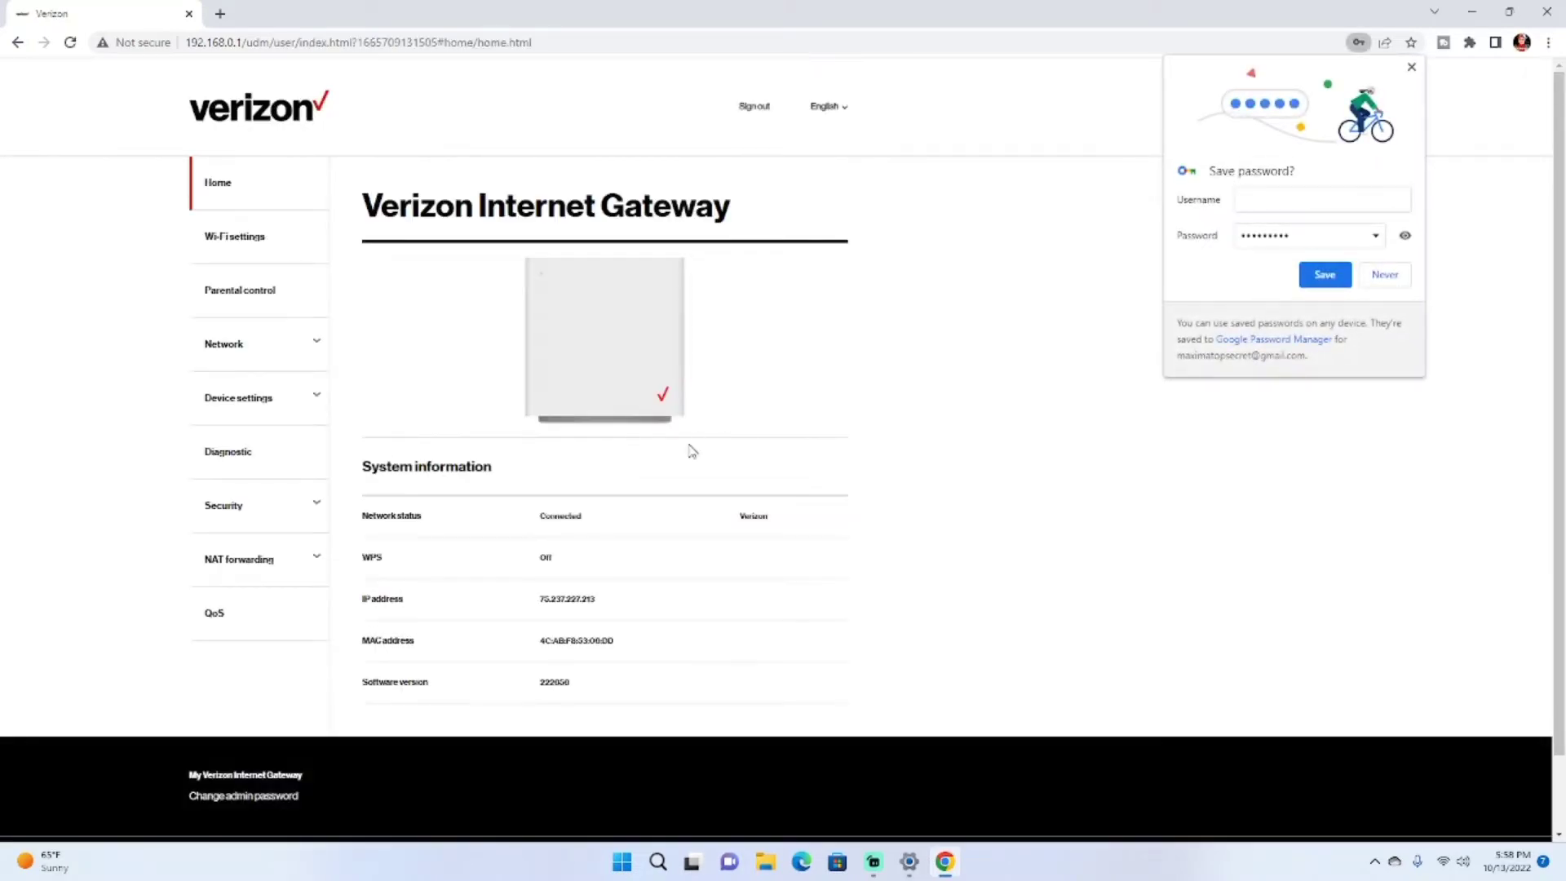
{"action": "left_click", "coordinate": [1412, 68]}
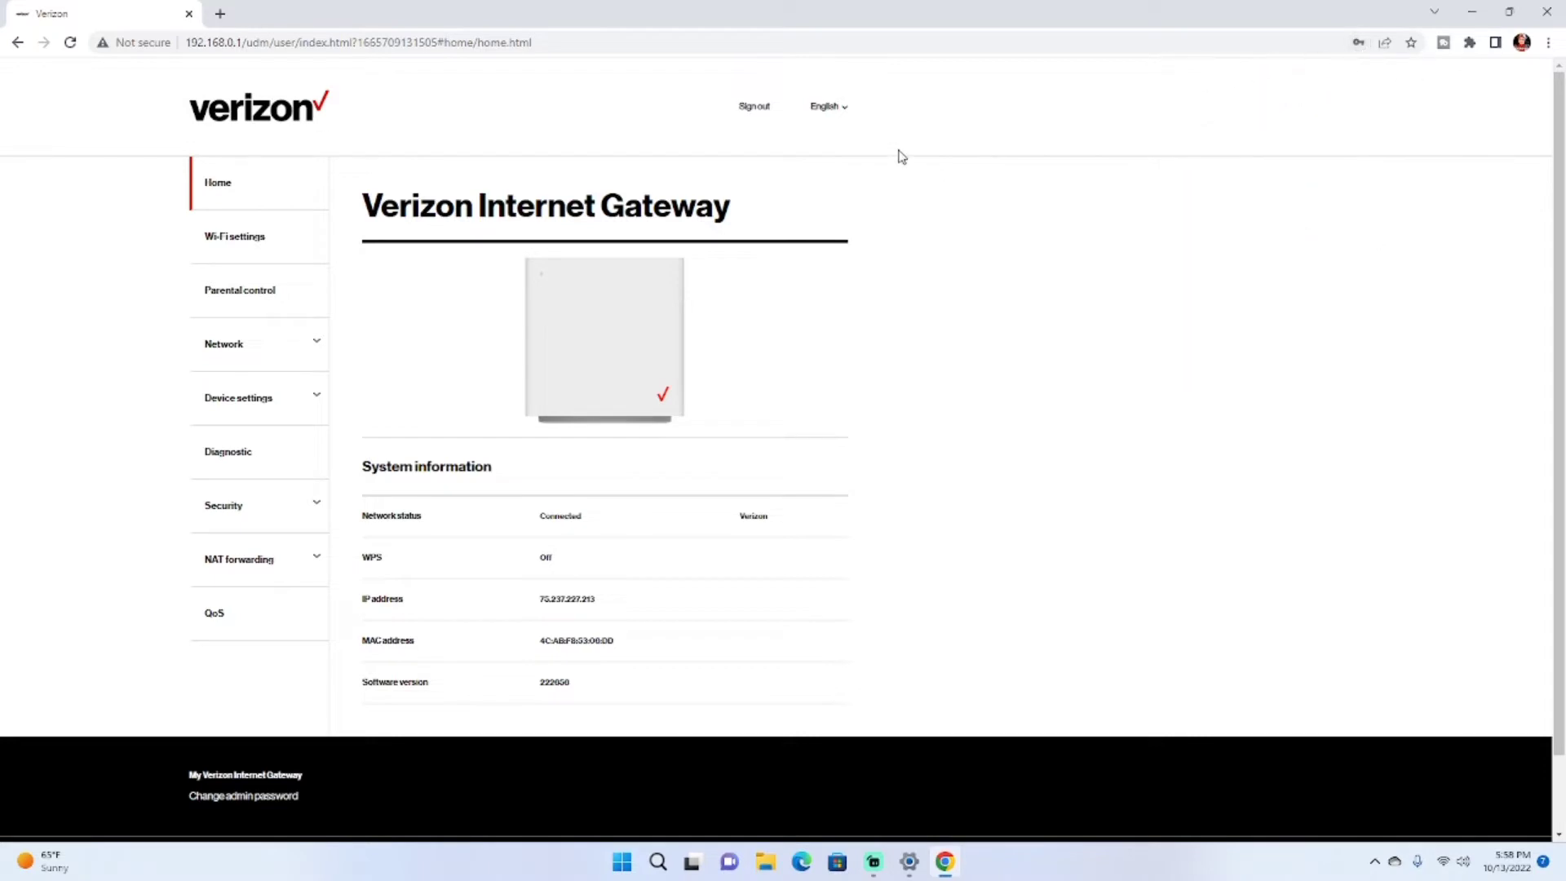
{"action": "left_click", "coordinate": [232, 564]}
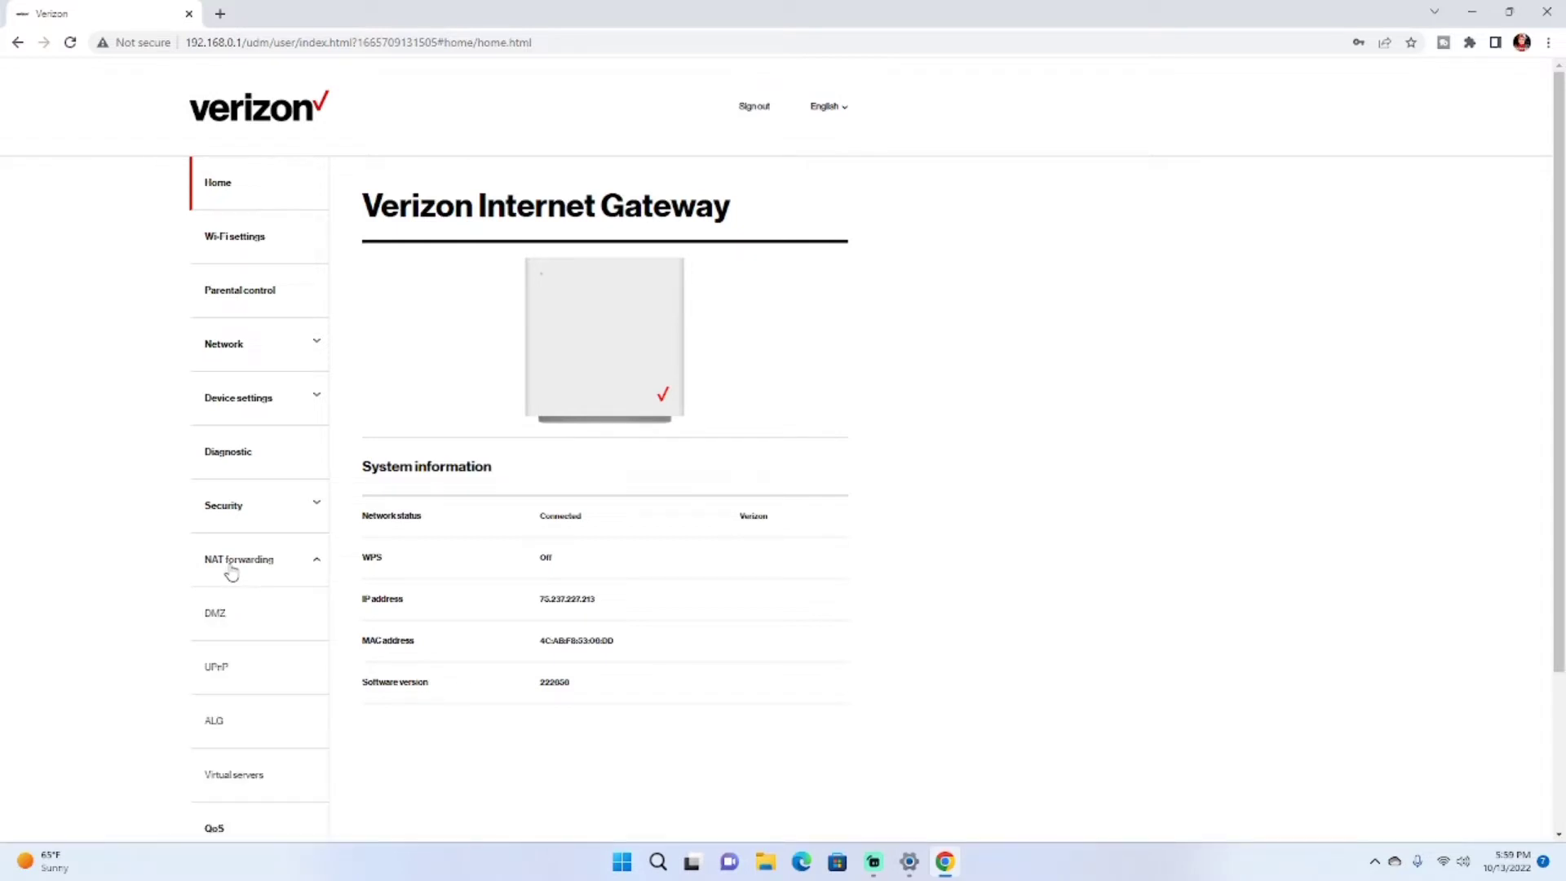
{"action": "left_click", "coordinate": [247, 616]}
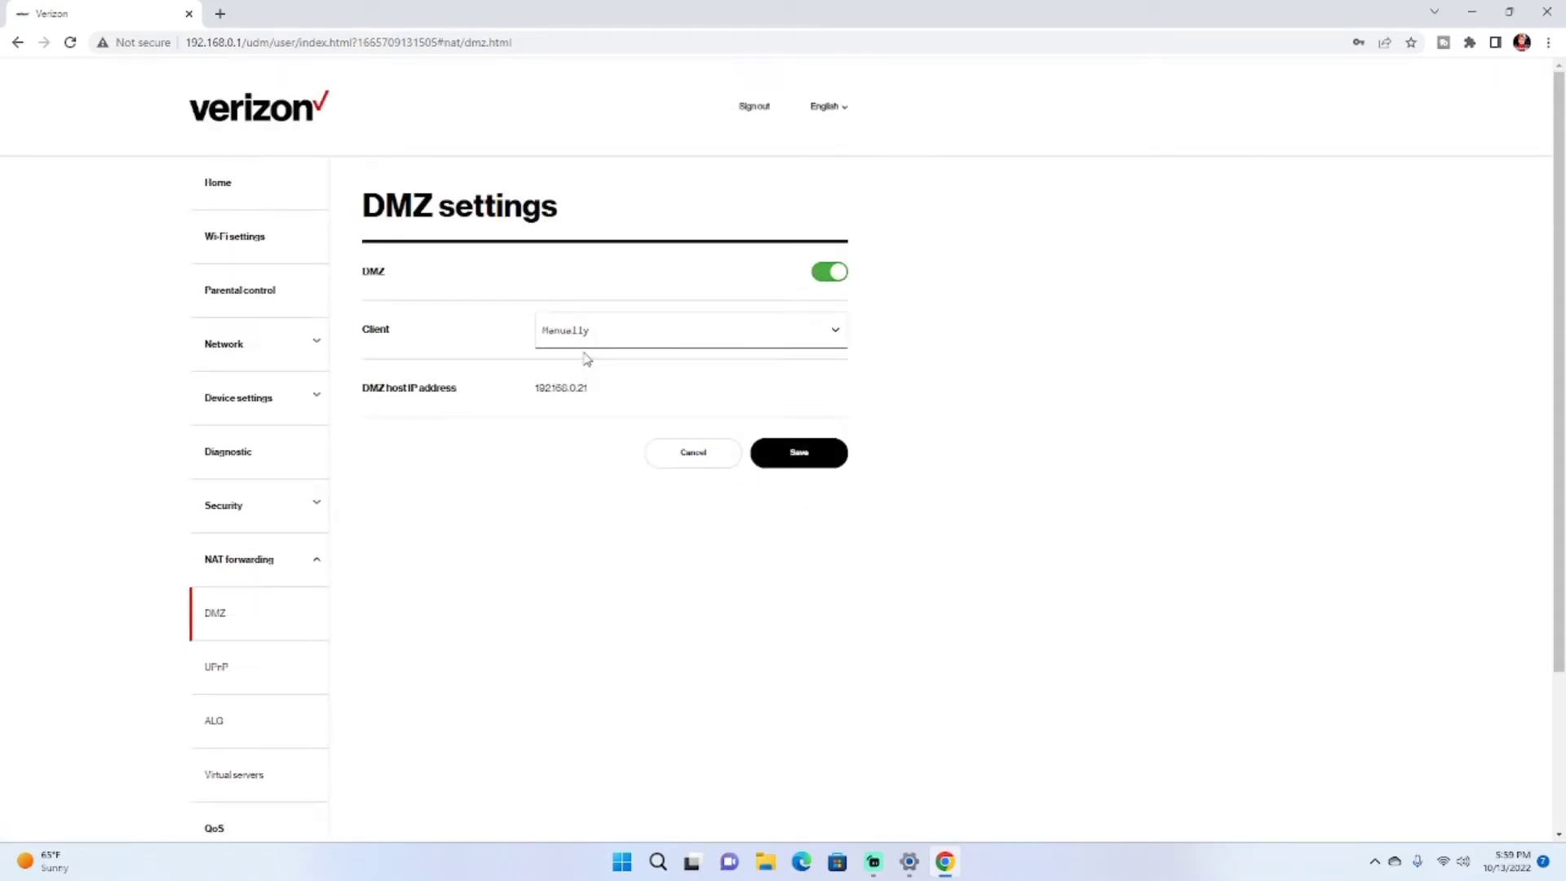
Expand the DMZ Client dropdown to list the connected devices.
{"action": "left_click", "coordinate": [546, 333]}
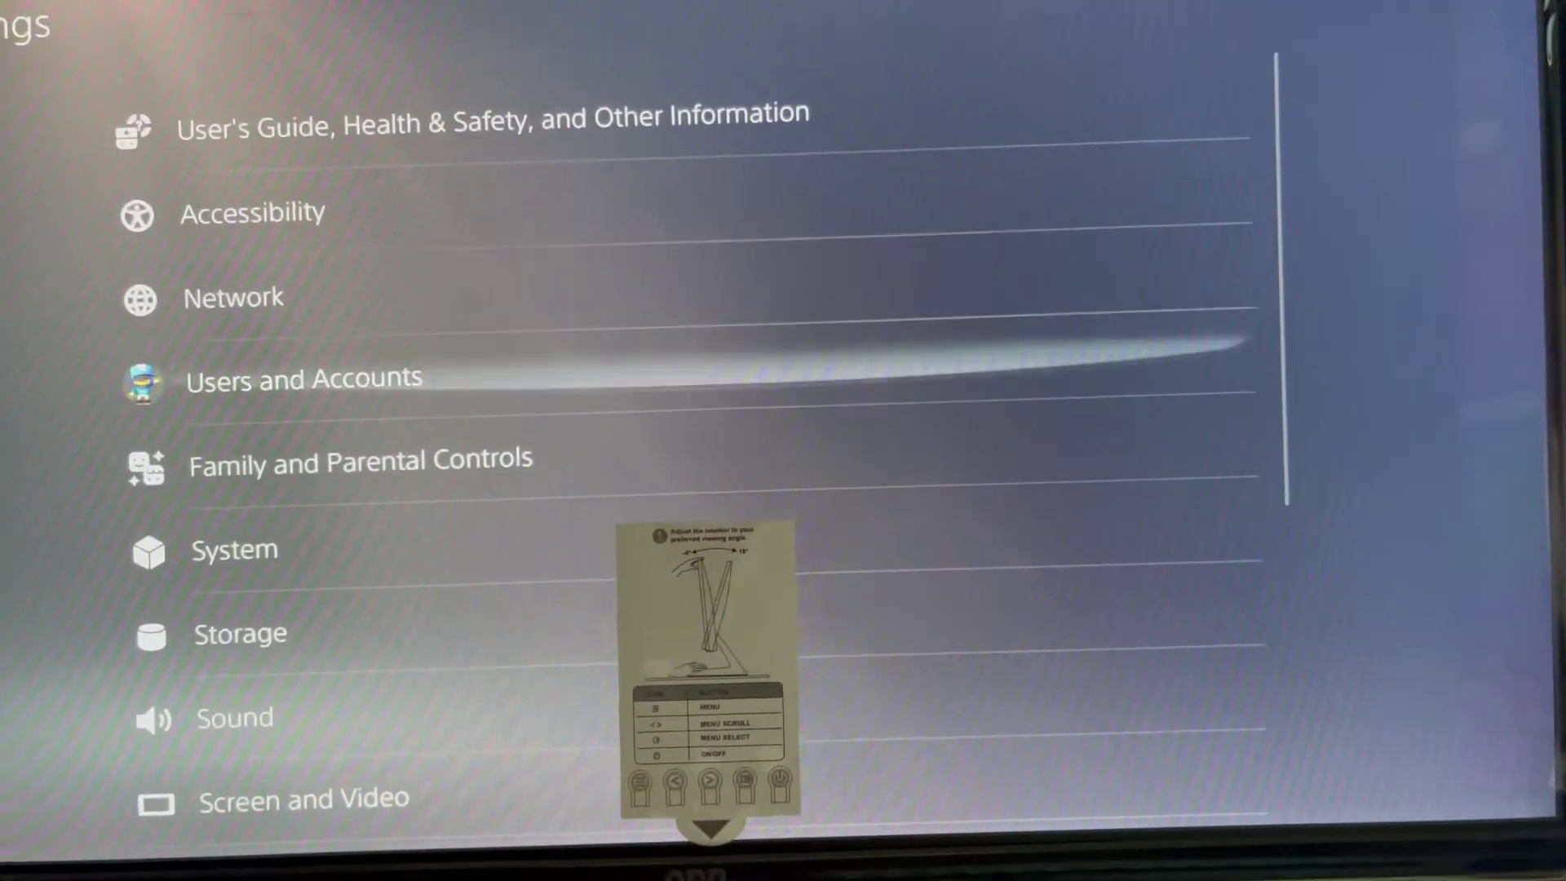
Open the PS5's Network > View Connection Status and read IPv4 address 192.168.0.80.
{"action": "key", "text": "Down"}
{"action": "key", "text": "Down"}
{"action": "key", "text": "Up"}
{"action": "key", "text": "Up"}
{"action": "key", "text": "Up"}
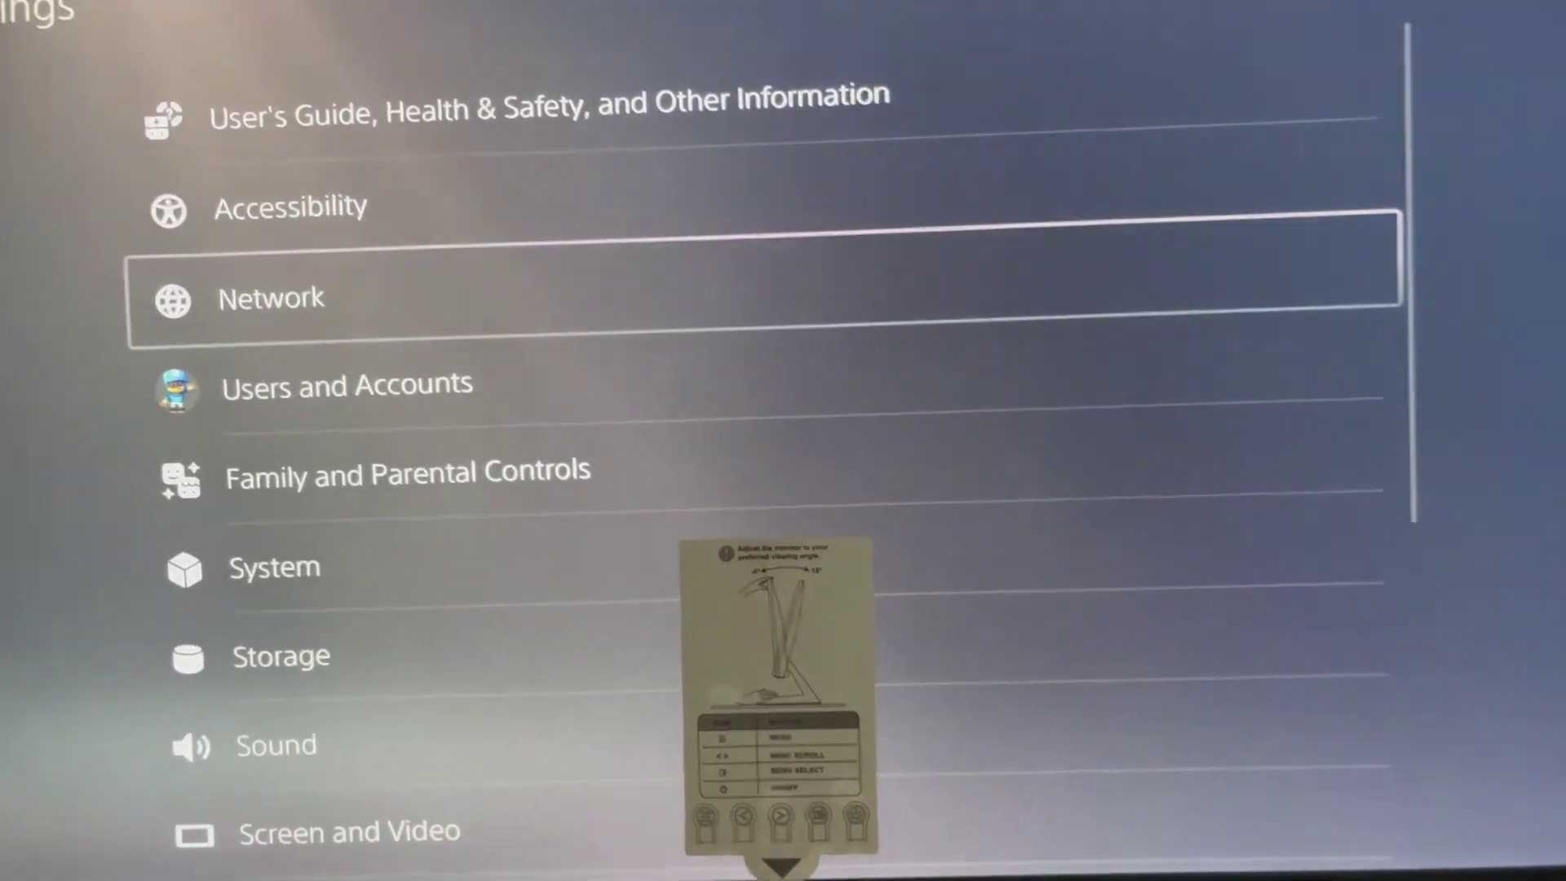
{"action": "key", "text": "Return"}
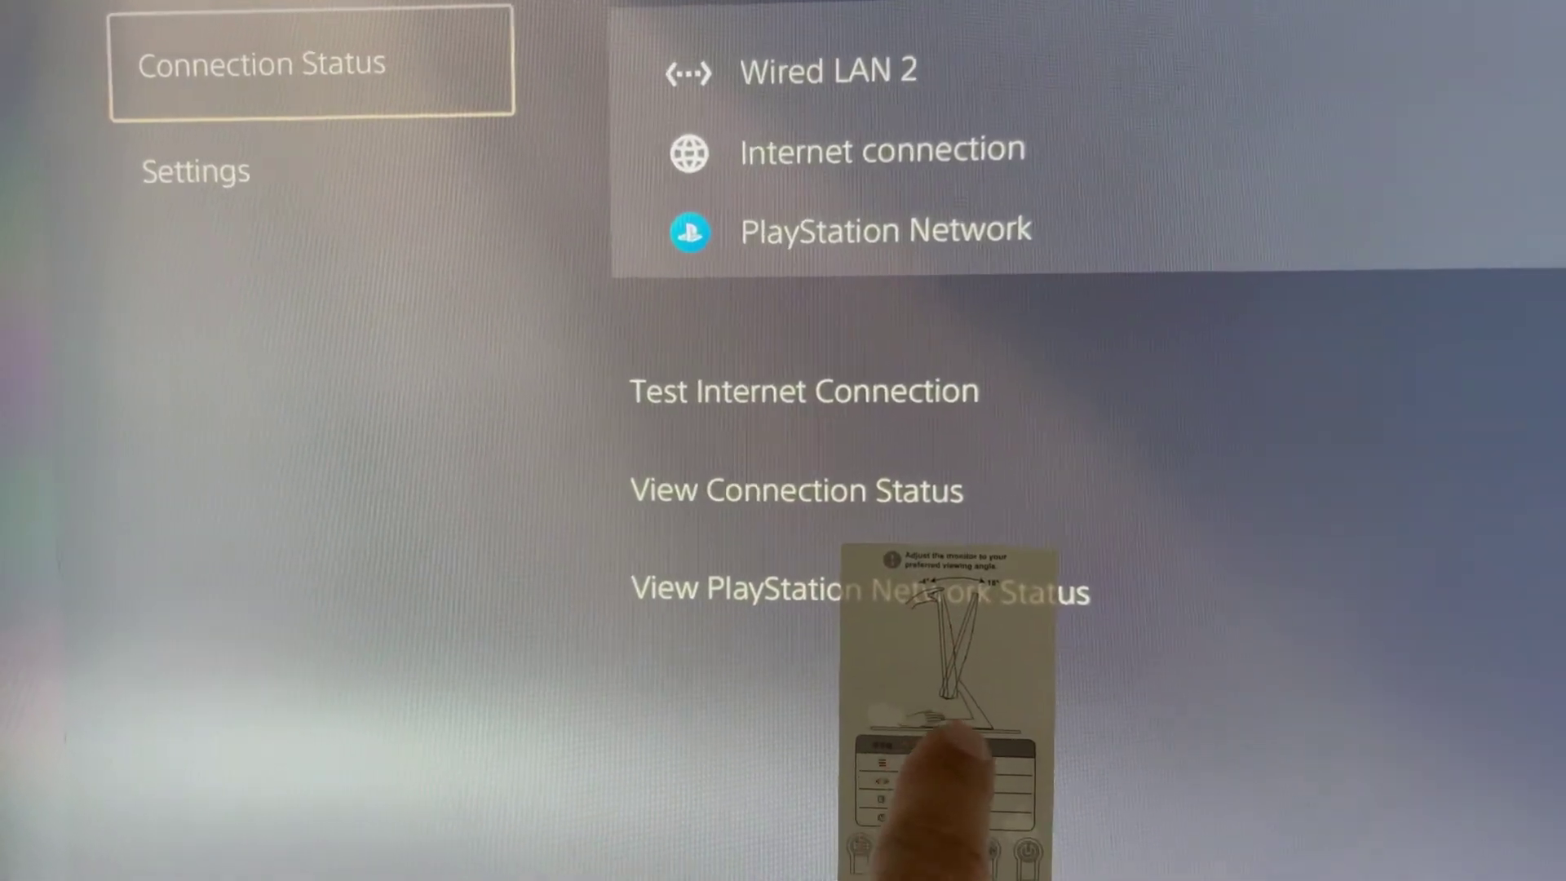
{"action": "key", "text": "Down"}
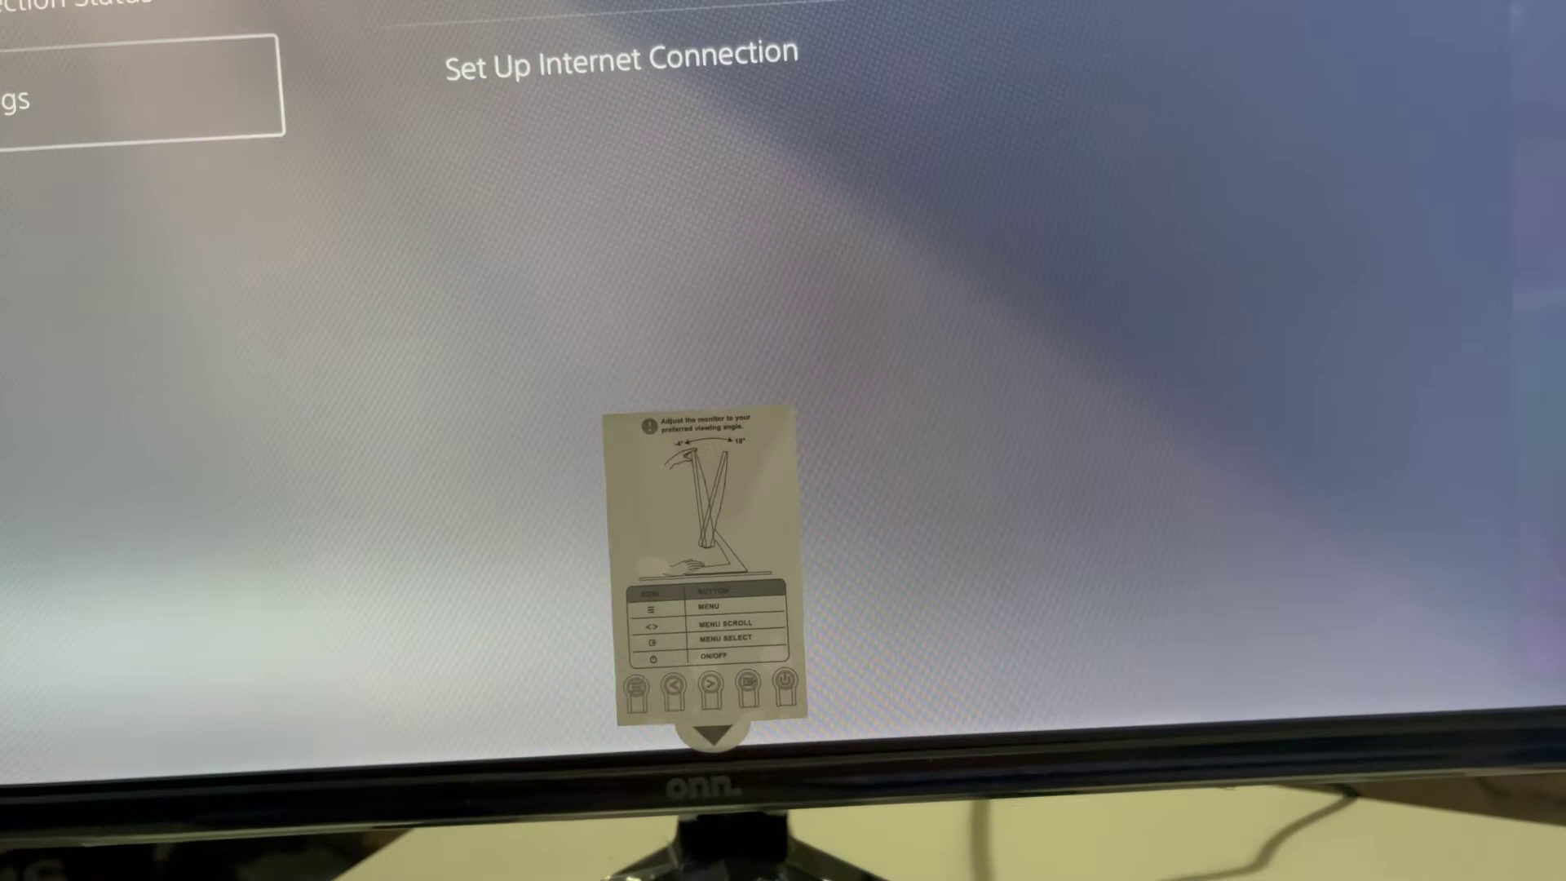
{"action": "key", "text": "Up"}
{"action": "key", "text": "Right"}
{"action": "key", "text": "Down"}
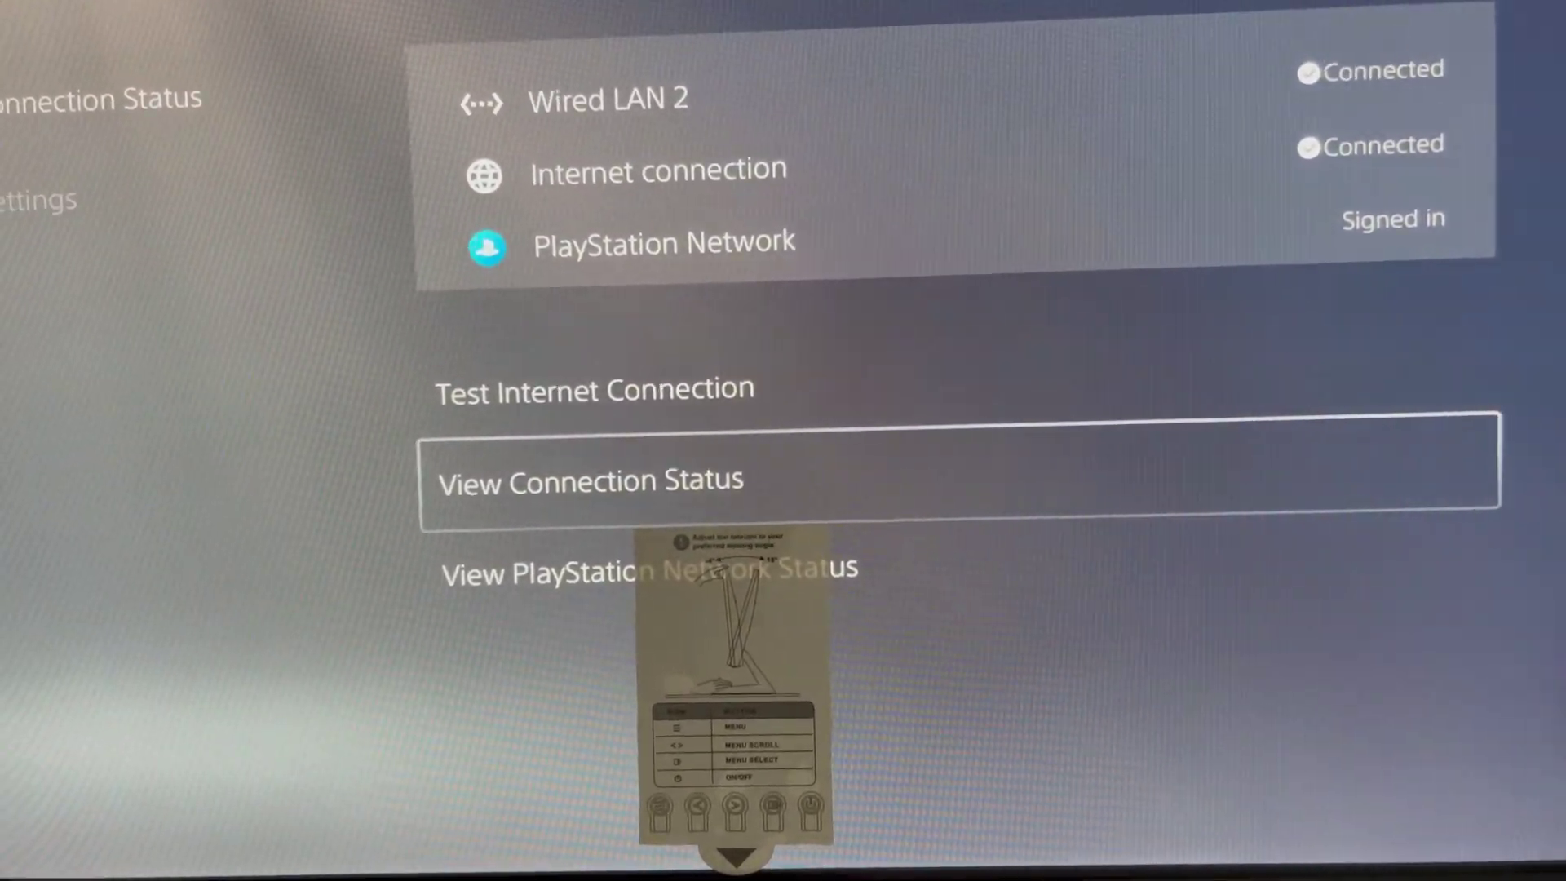
{"action": "key", "text": "Up"}
{"action": "key", "text": "Down"}
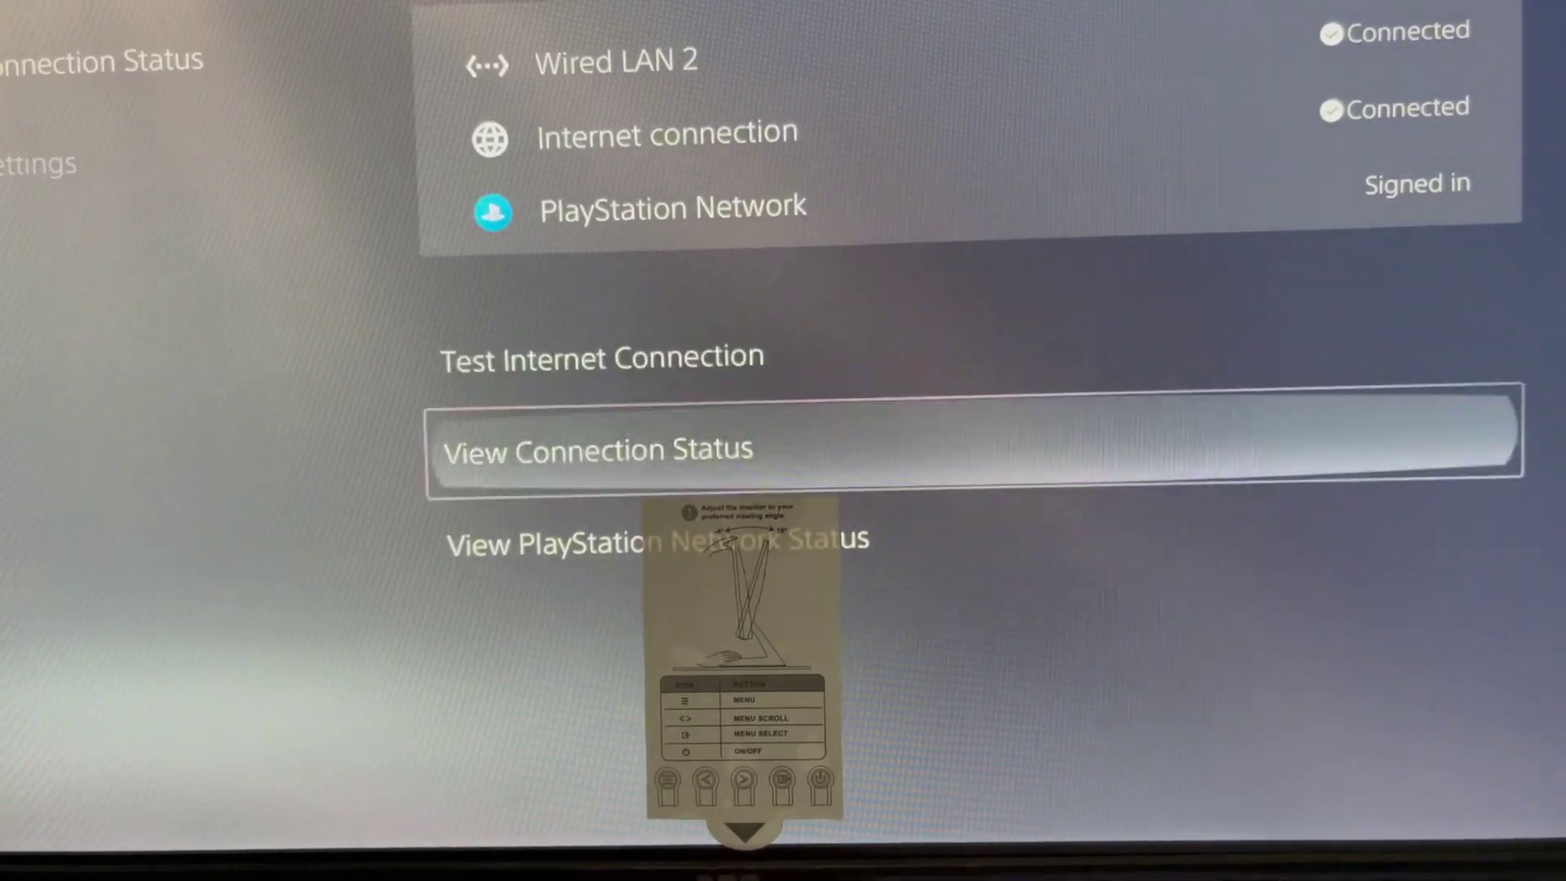
{"action": "key", "text": "Return"}
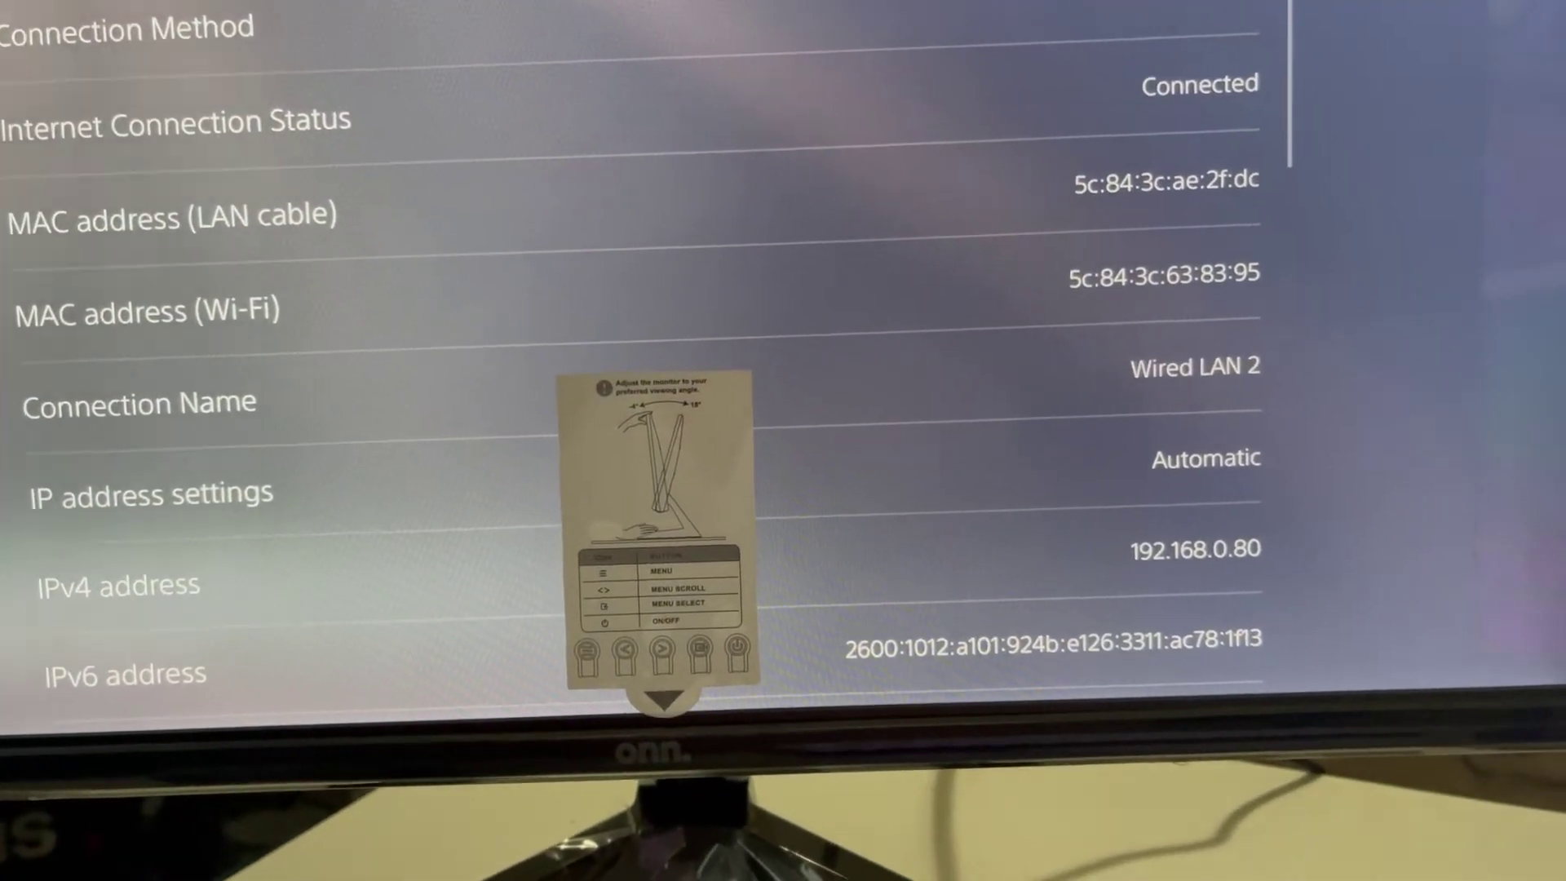
{"action": "key", "text": "Down"}
{"action": "key", "text": "Down"}
{"action": "key", "text": "Down"}
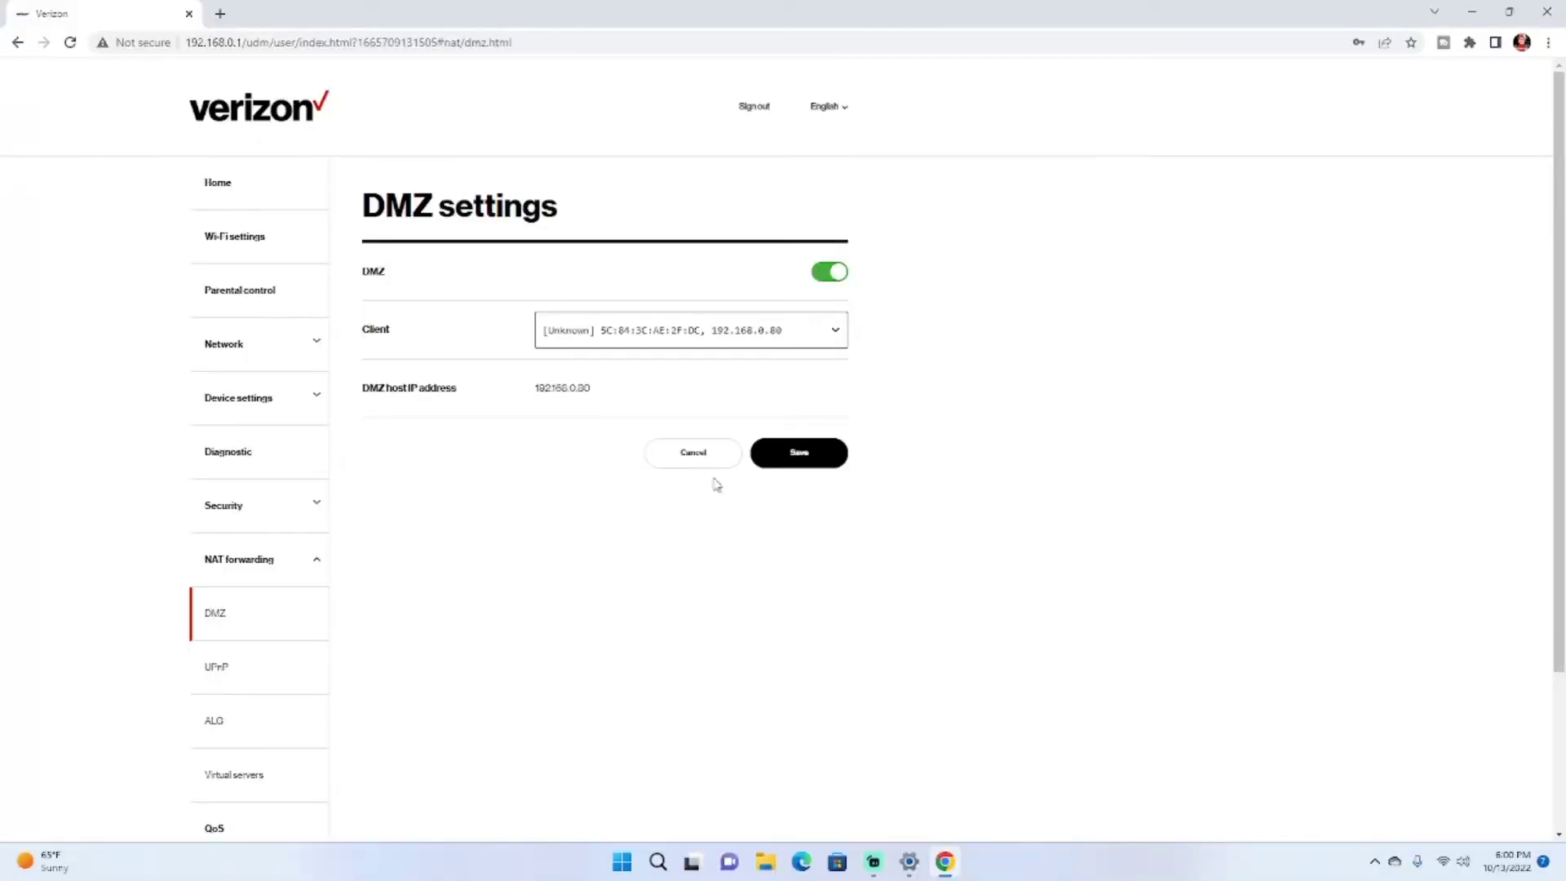
Save DMZ client 192.168.0.80, dismiss both save messages, and minimize Chrome.
{"action": "left_click", "coordinate": [790, 457]}
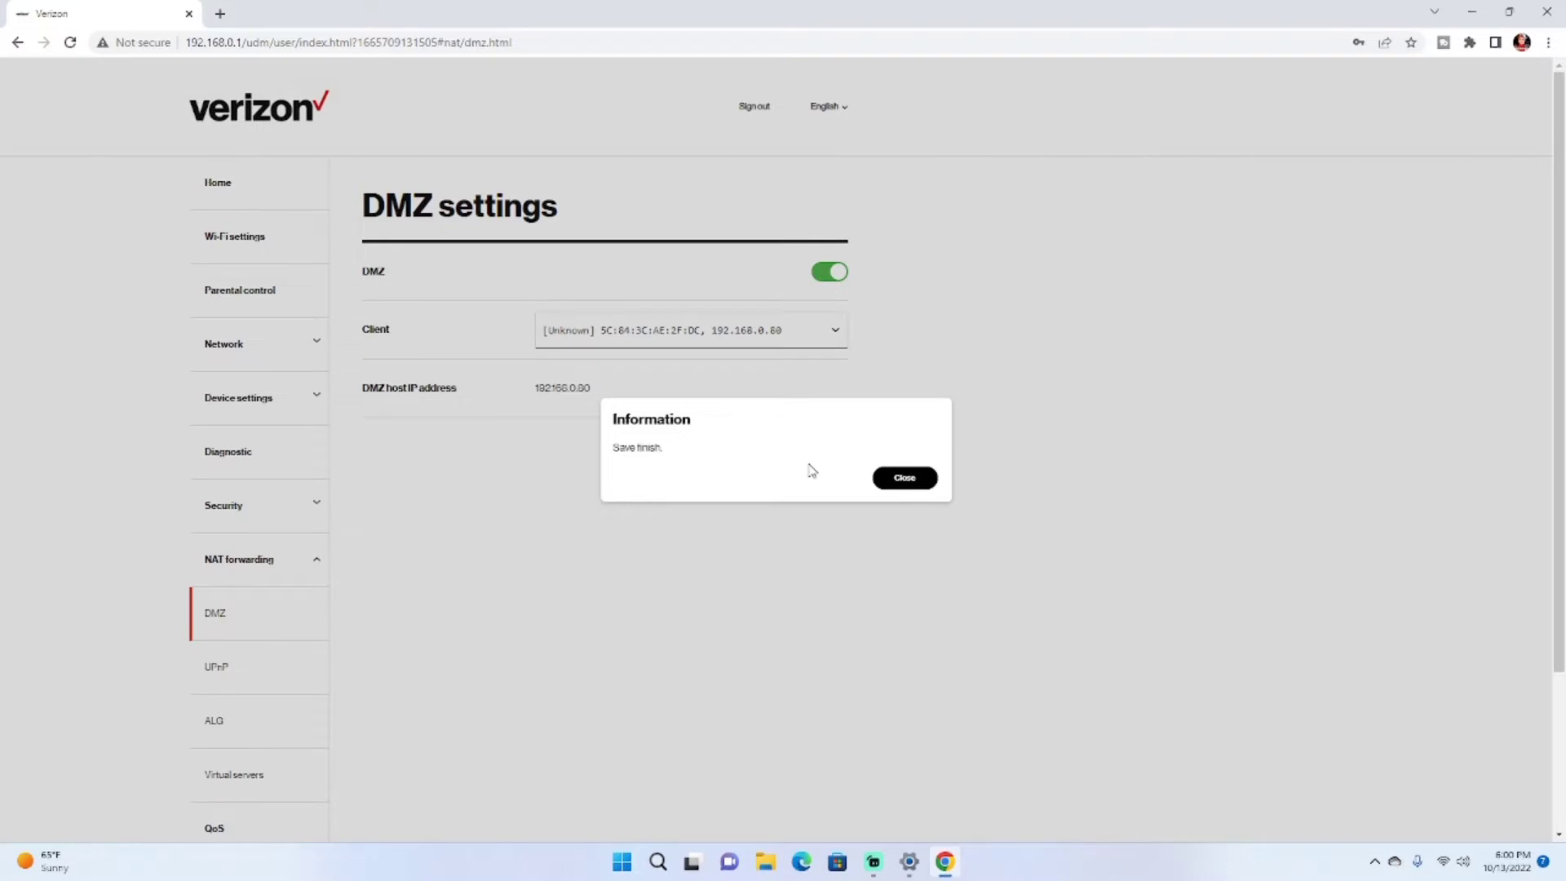
{"action": "left_click", "coordinate": [884, 486]}
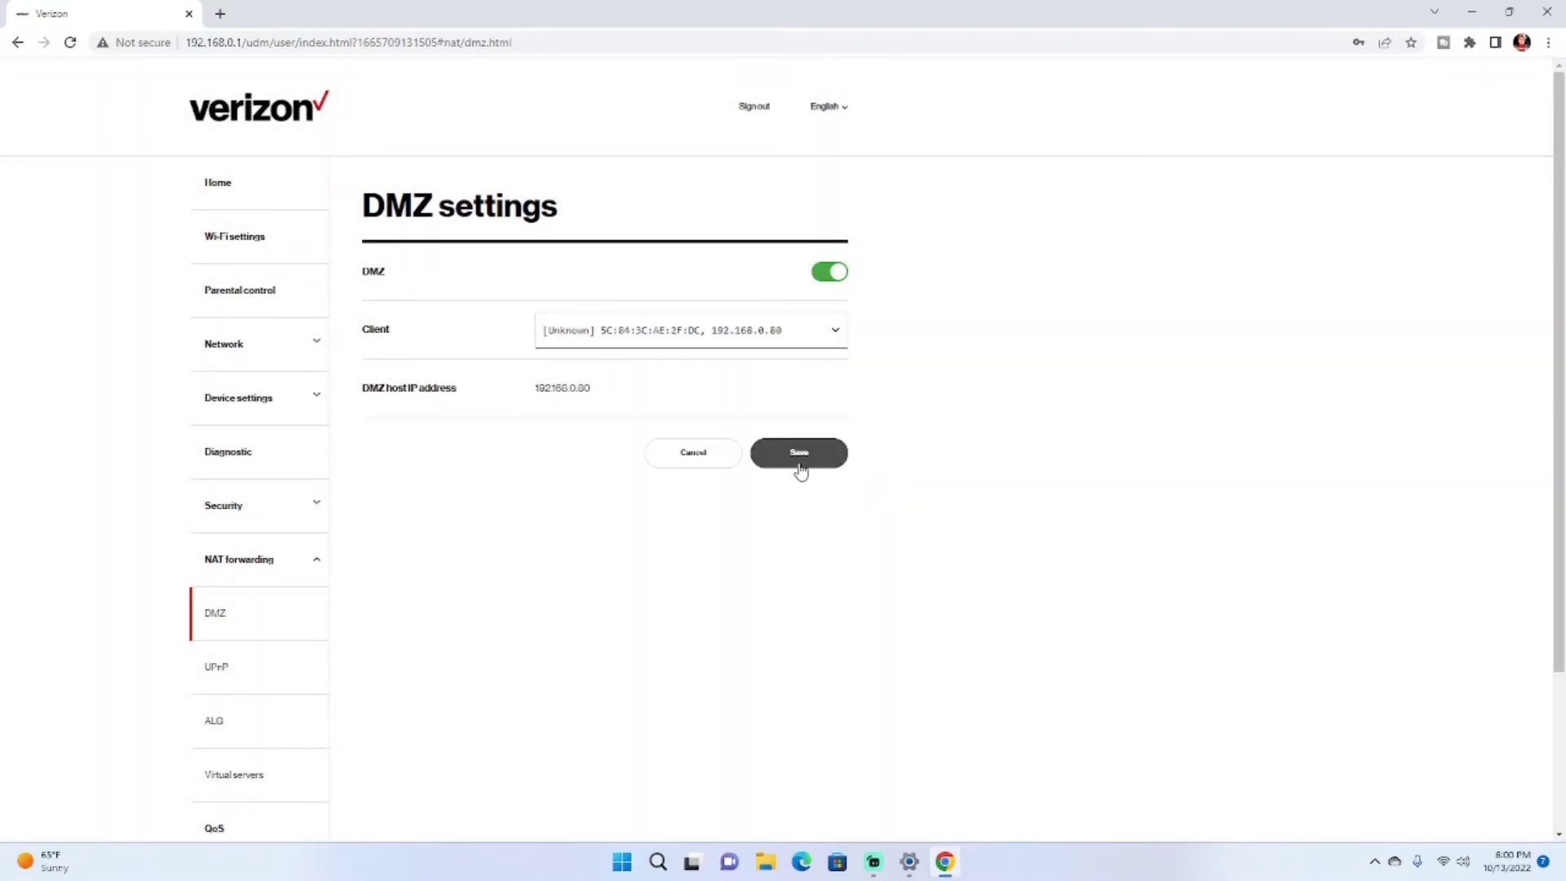
{"action": "left_click", "coordinate": [802, 460]}
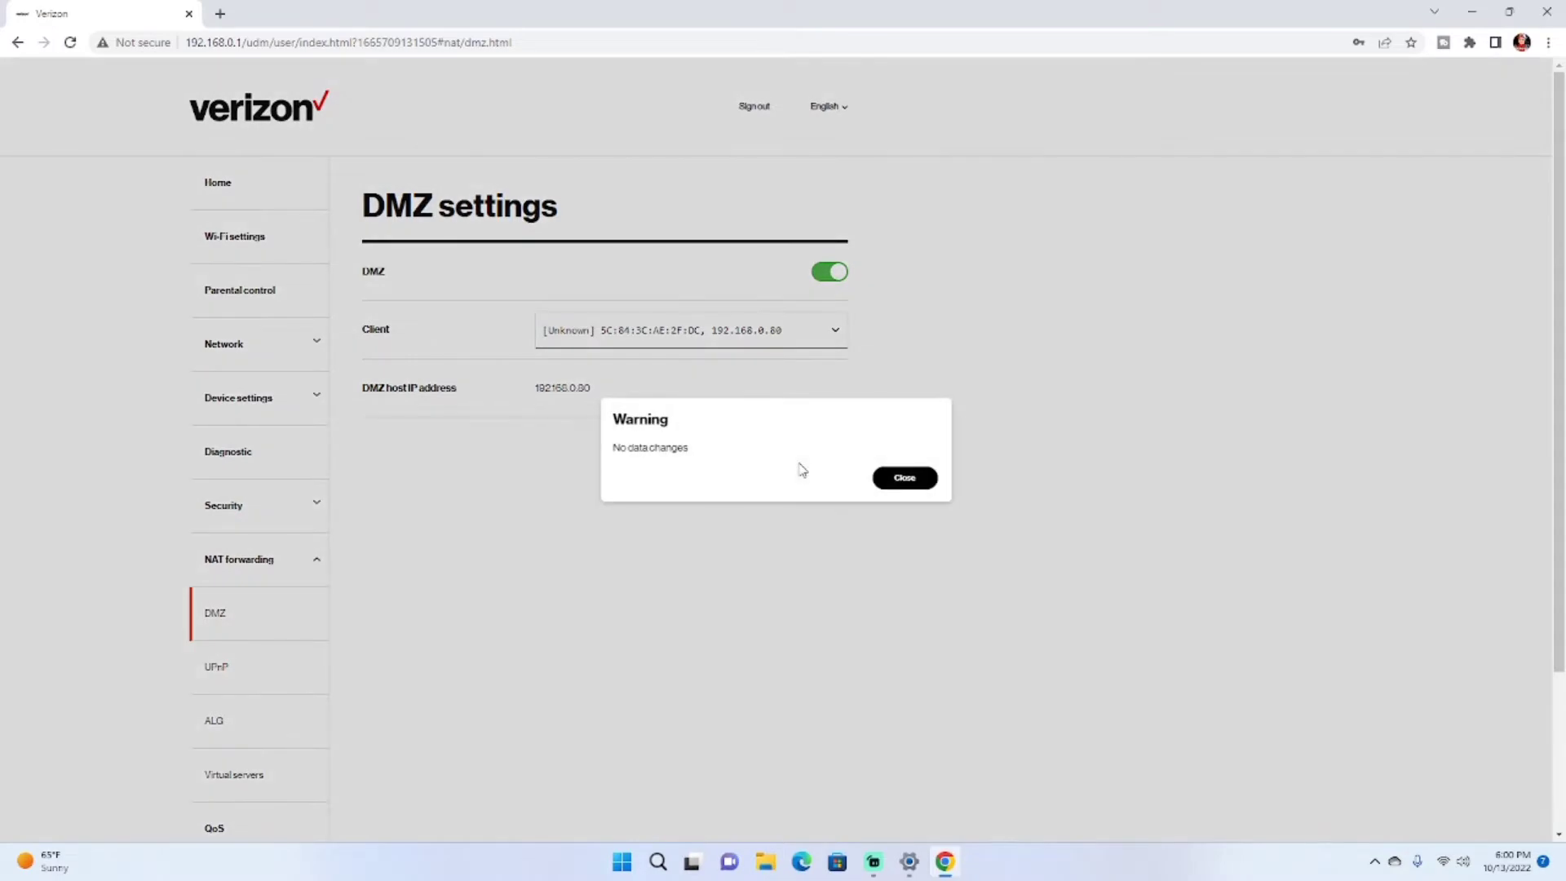
{"action": "left_click", "coordinate": [897, 480]}
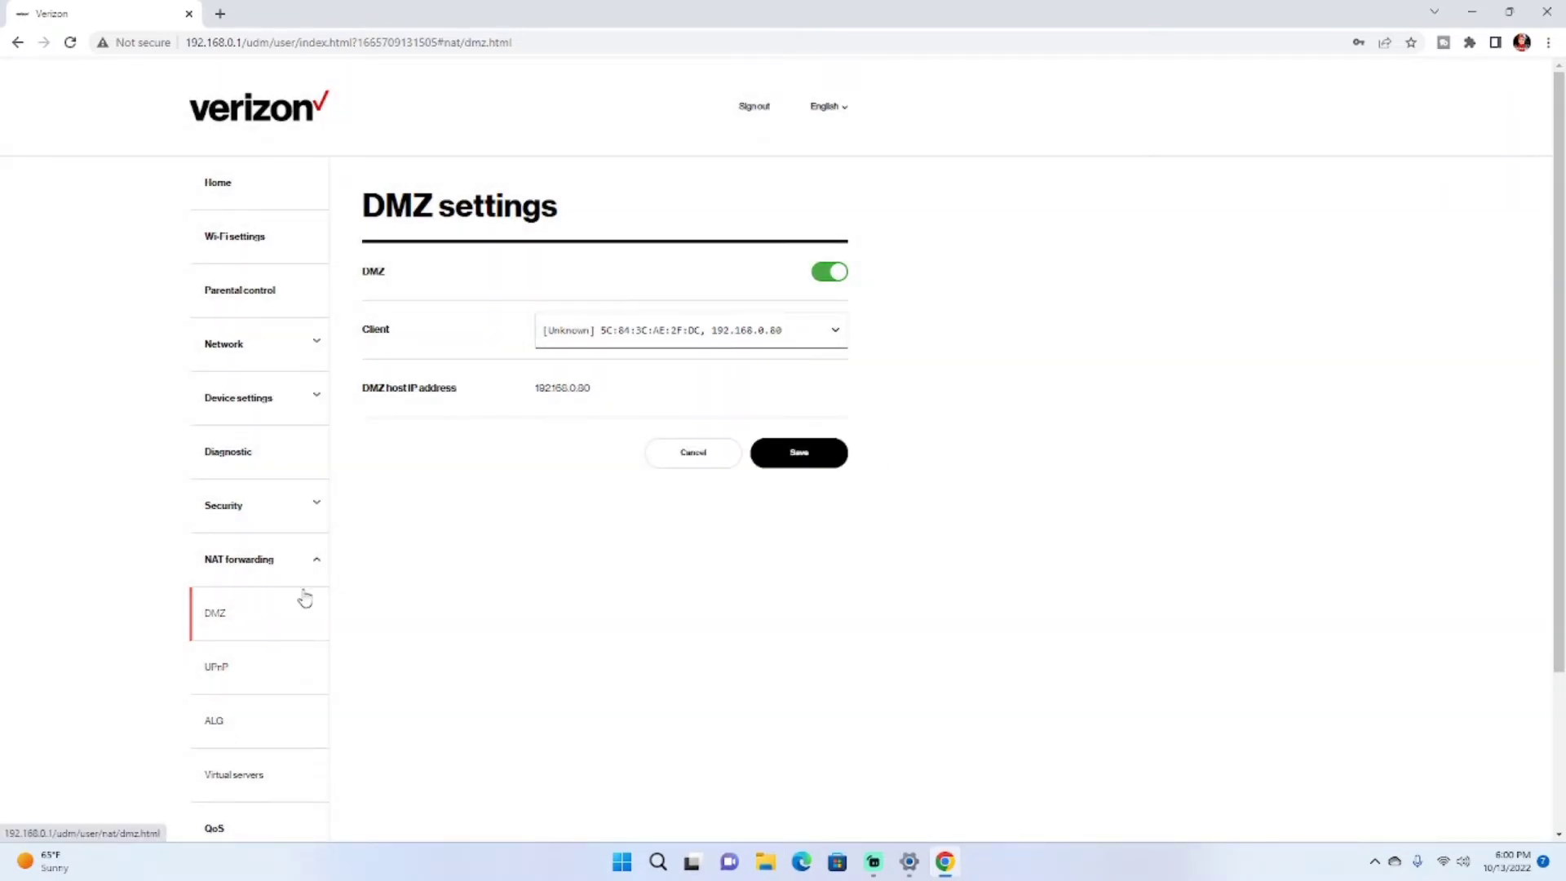
{"action": "left_click", "coordinate": [1477, 14]}
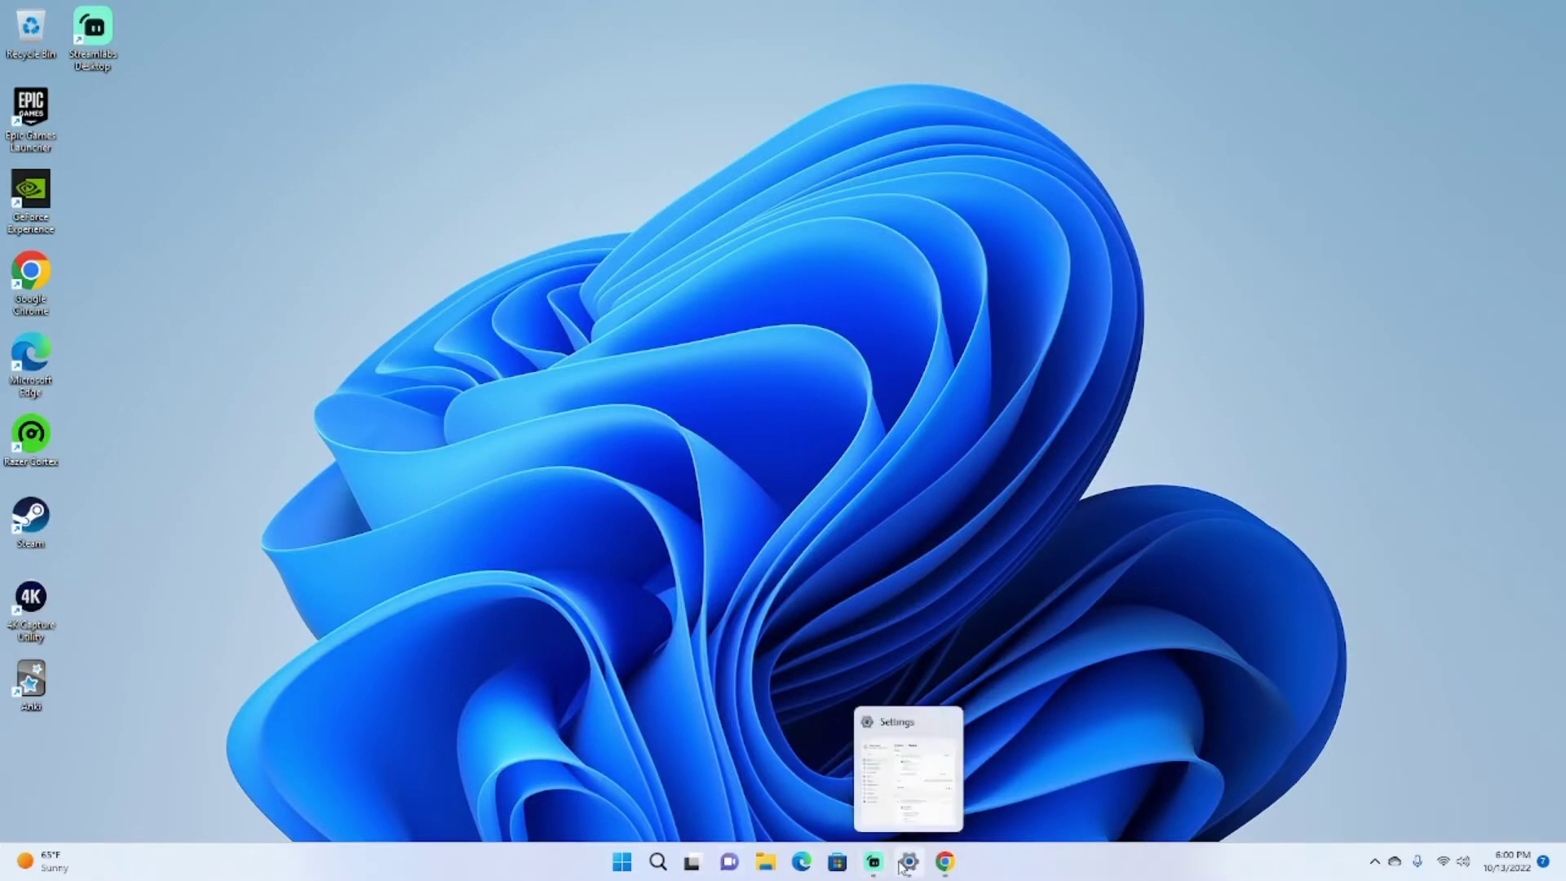
Restore the Streamlabs PS5 capture and back out of the connection details.
{"action": "left_click", "coordinate": [874, 863]}
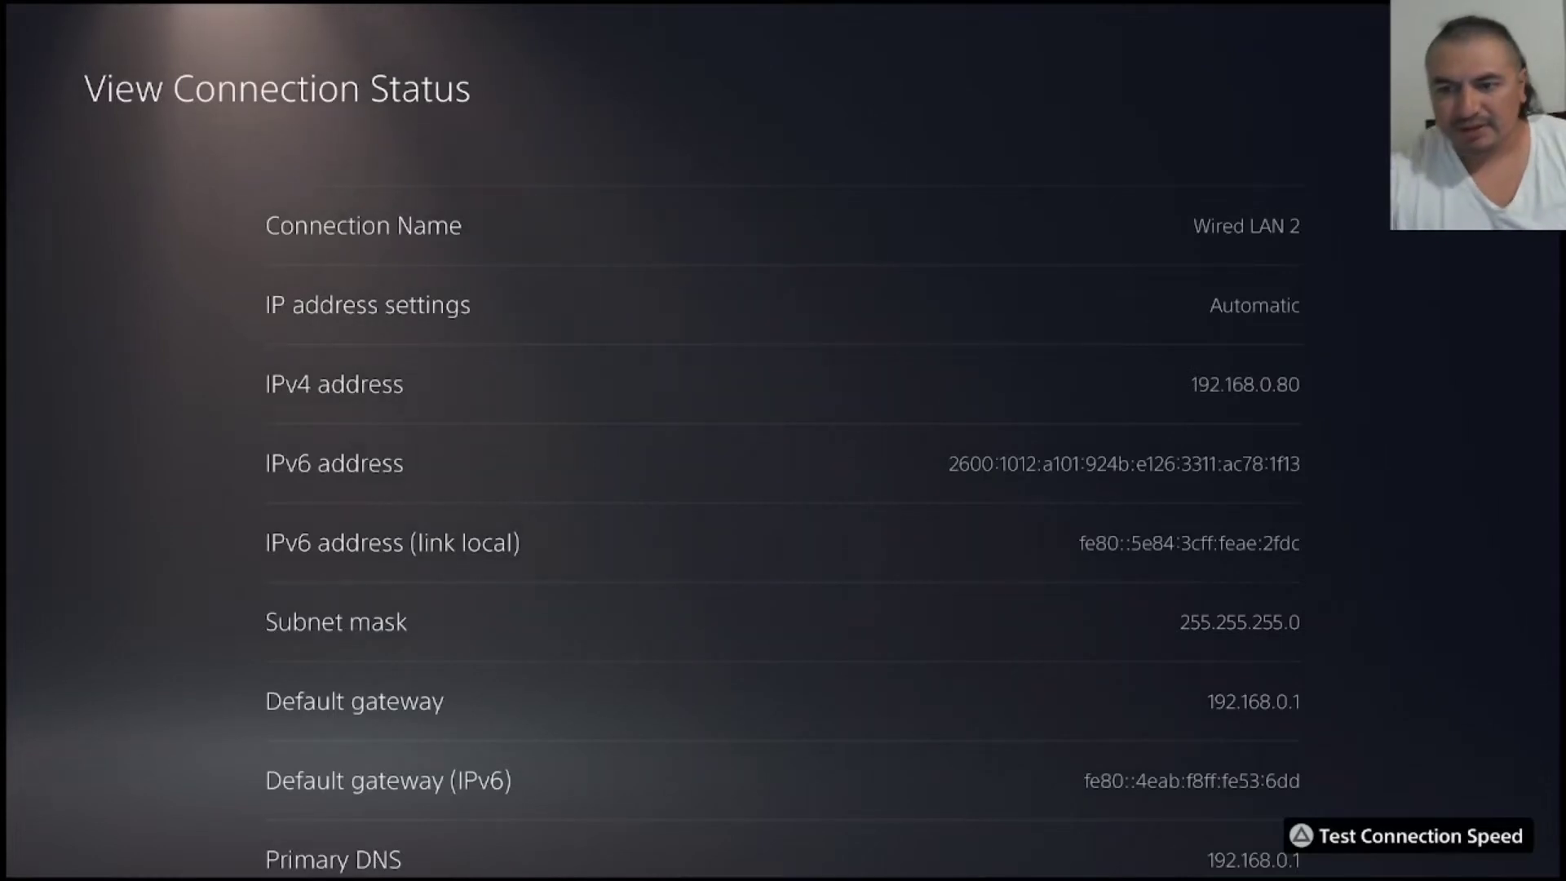
{"action": "key", "text": "Escape"}
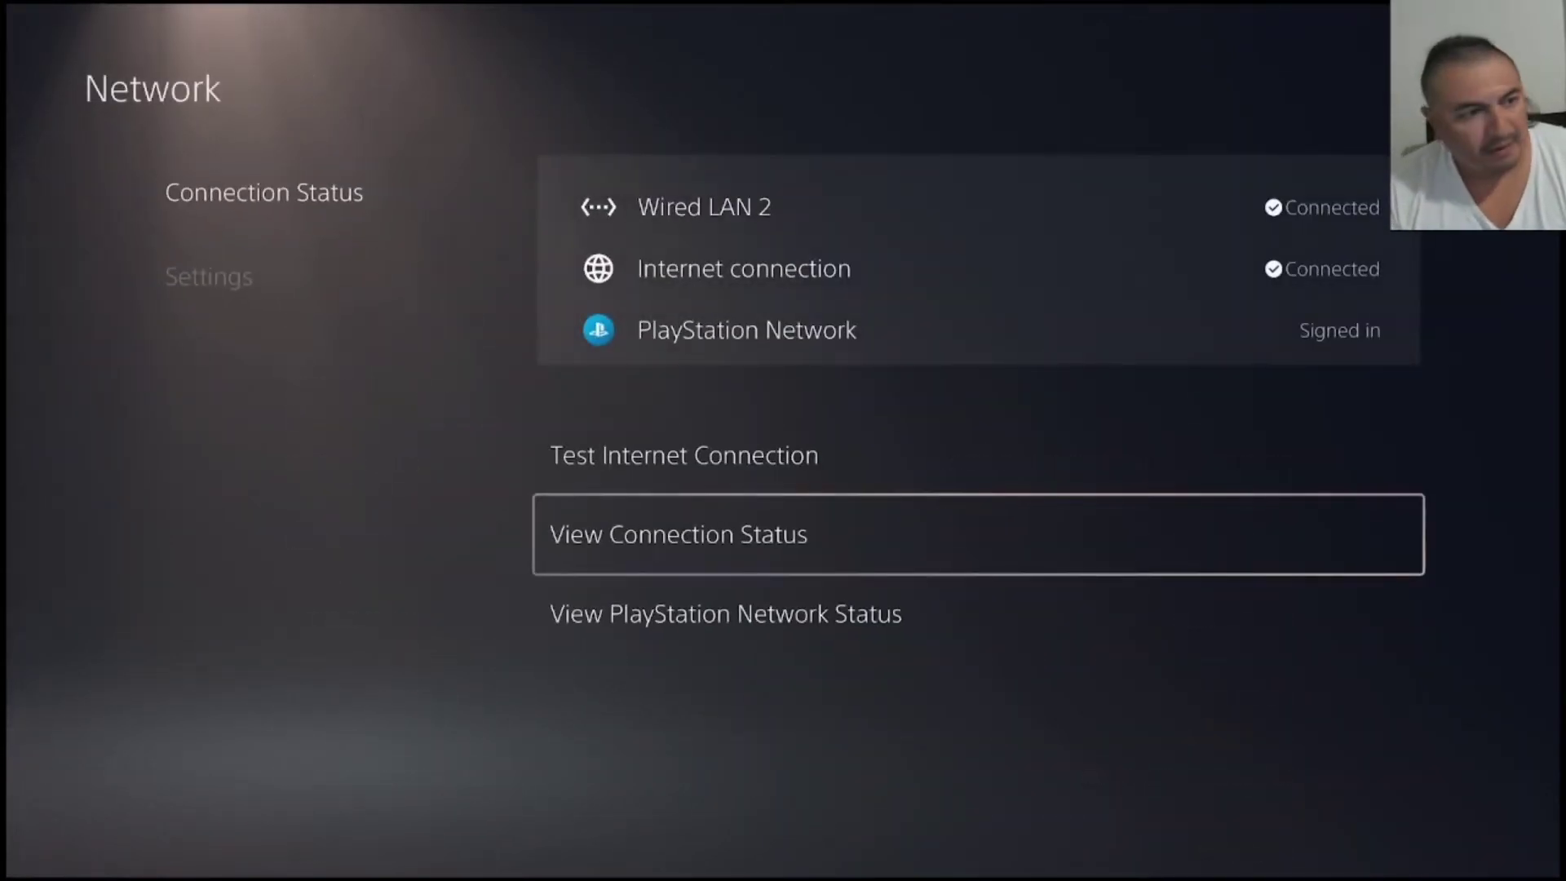
{"action": "key", "text": "Left"}
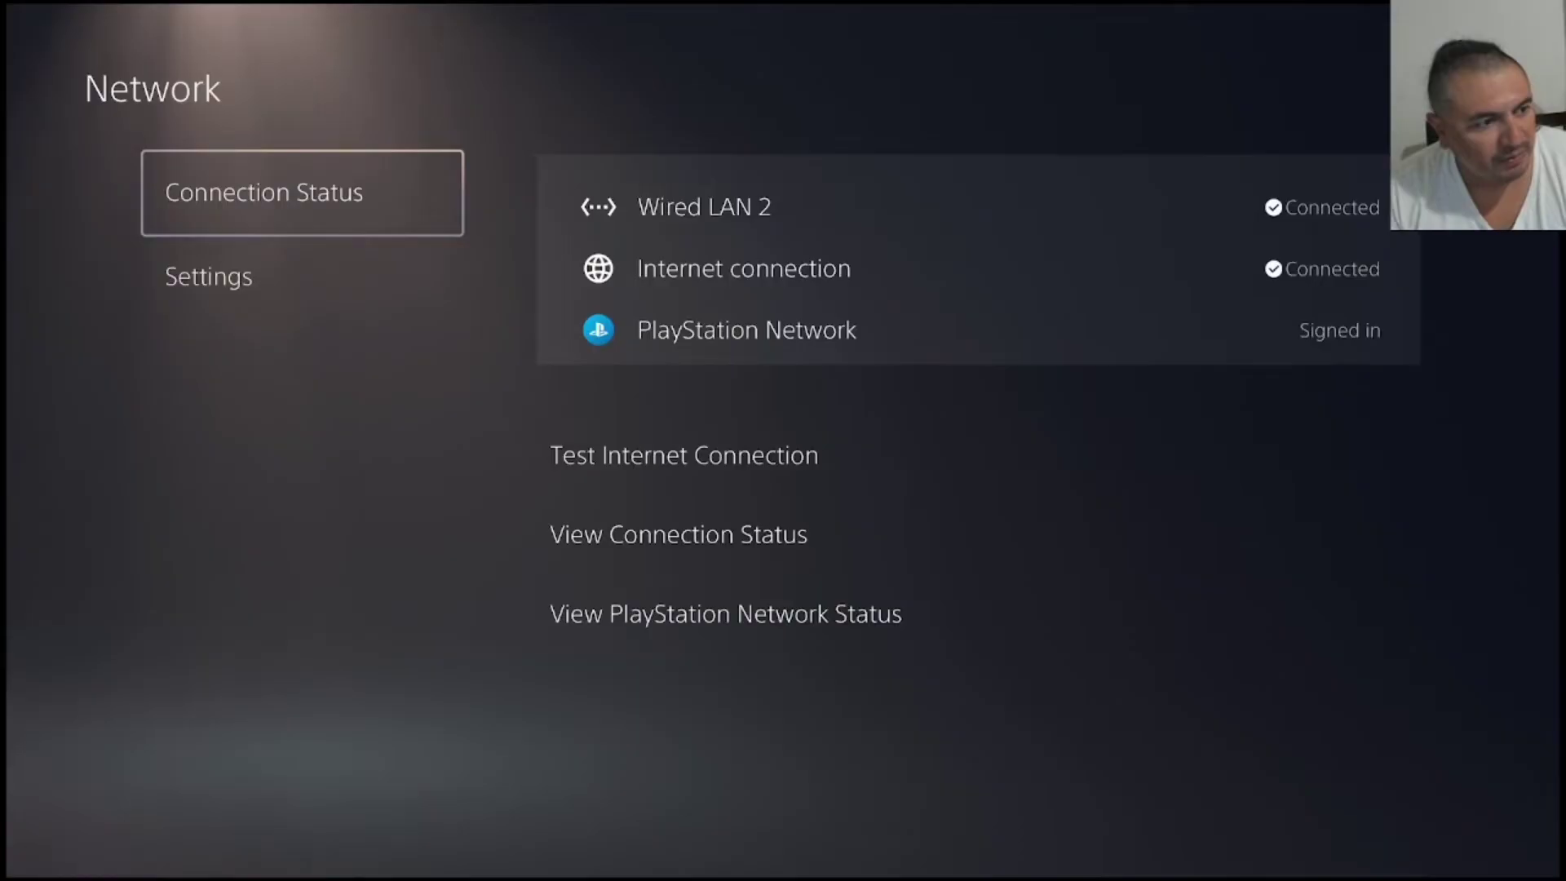
{"action": "key", "text": "super"}
{"action": "key", "text": "Escape"}
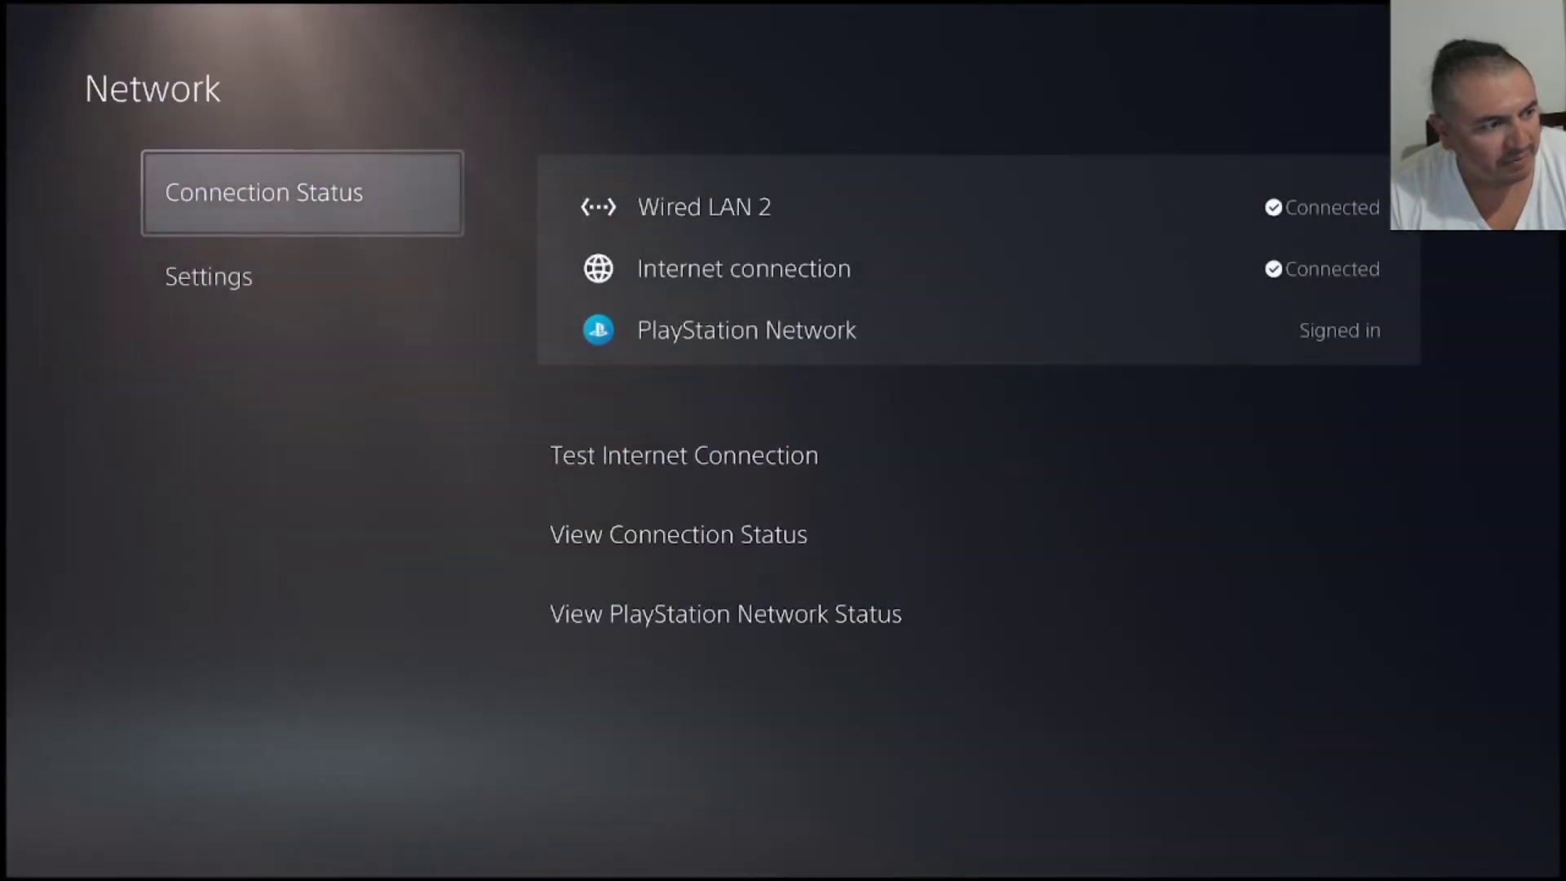
{"action": "key", "text": "Escape"}
{"action": "key", "text": "Escape"}
Launch Black Ops III, see NAT type still Moderate, then close the game.
{"action": "key", "text": "Left"}
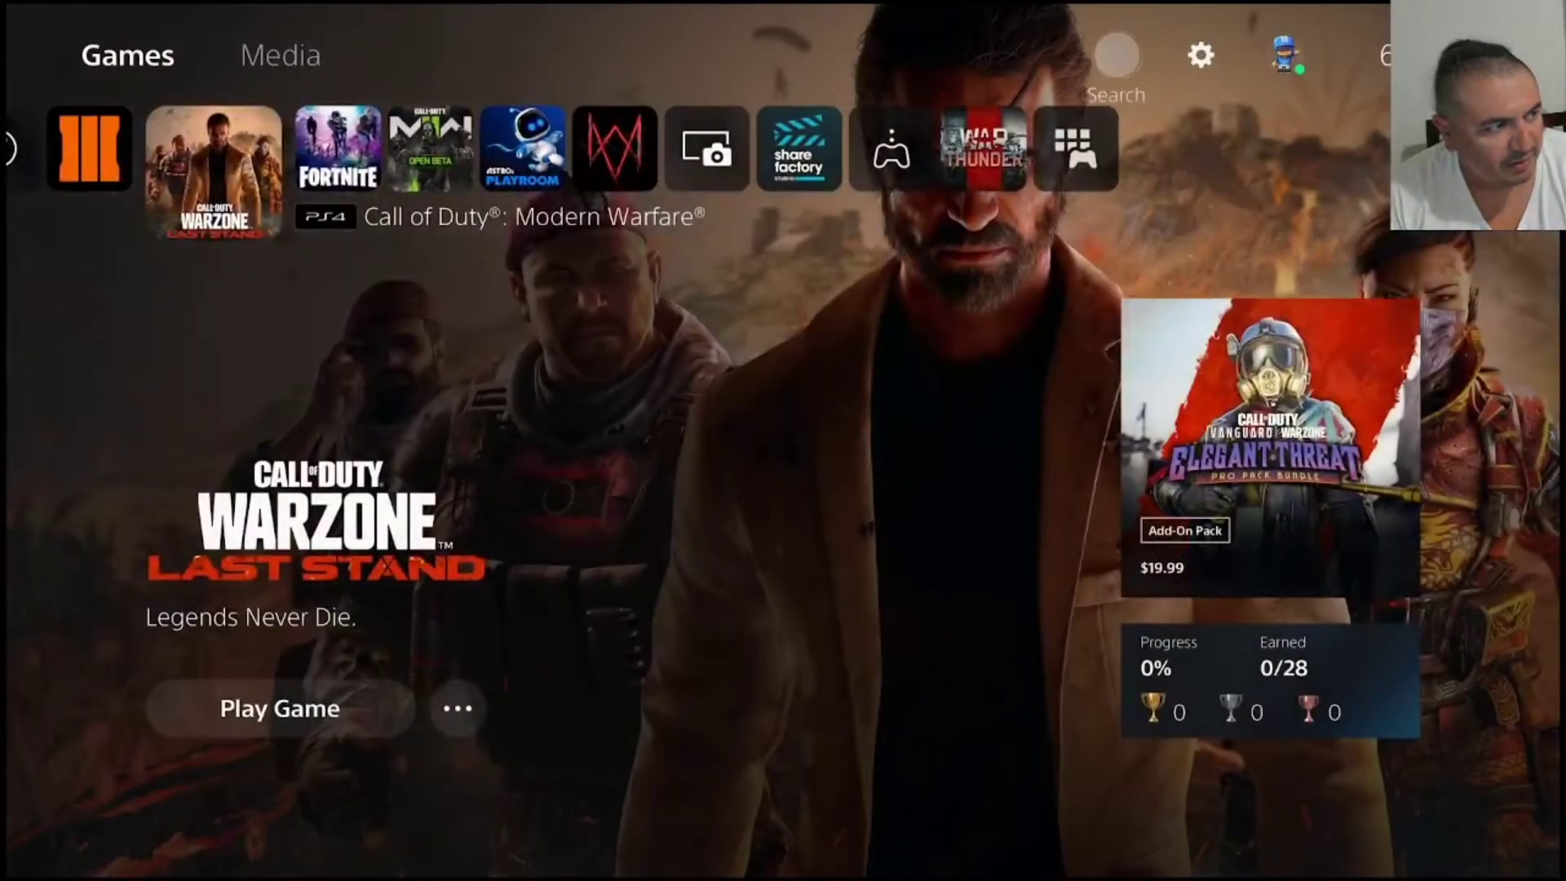
{"action": "key", "text": "Left"}
{"action": "key", "text": "Return"}
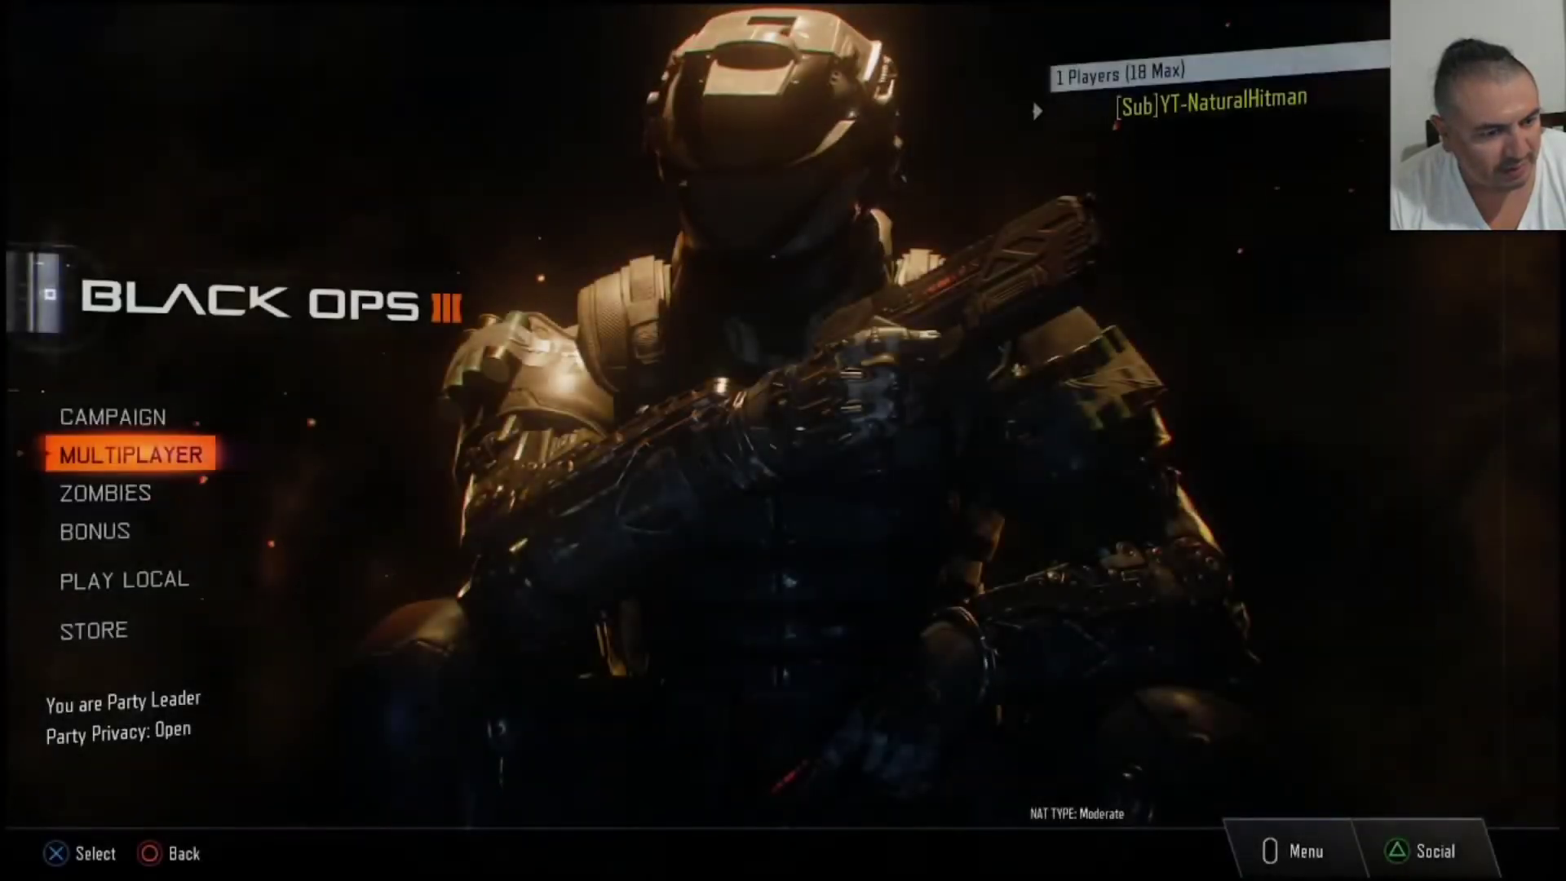
{"action": "key", "text": "Escape"}
{"action": "key", "text": "Escape"}
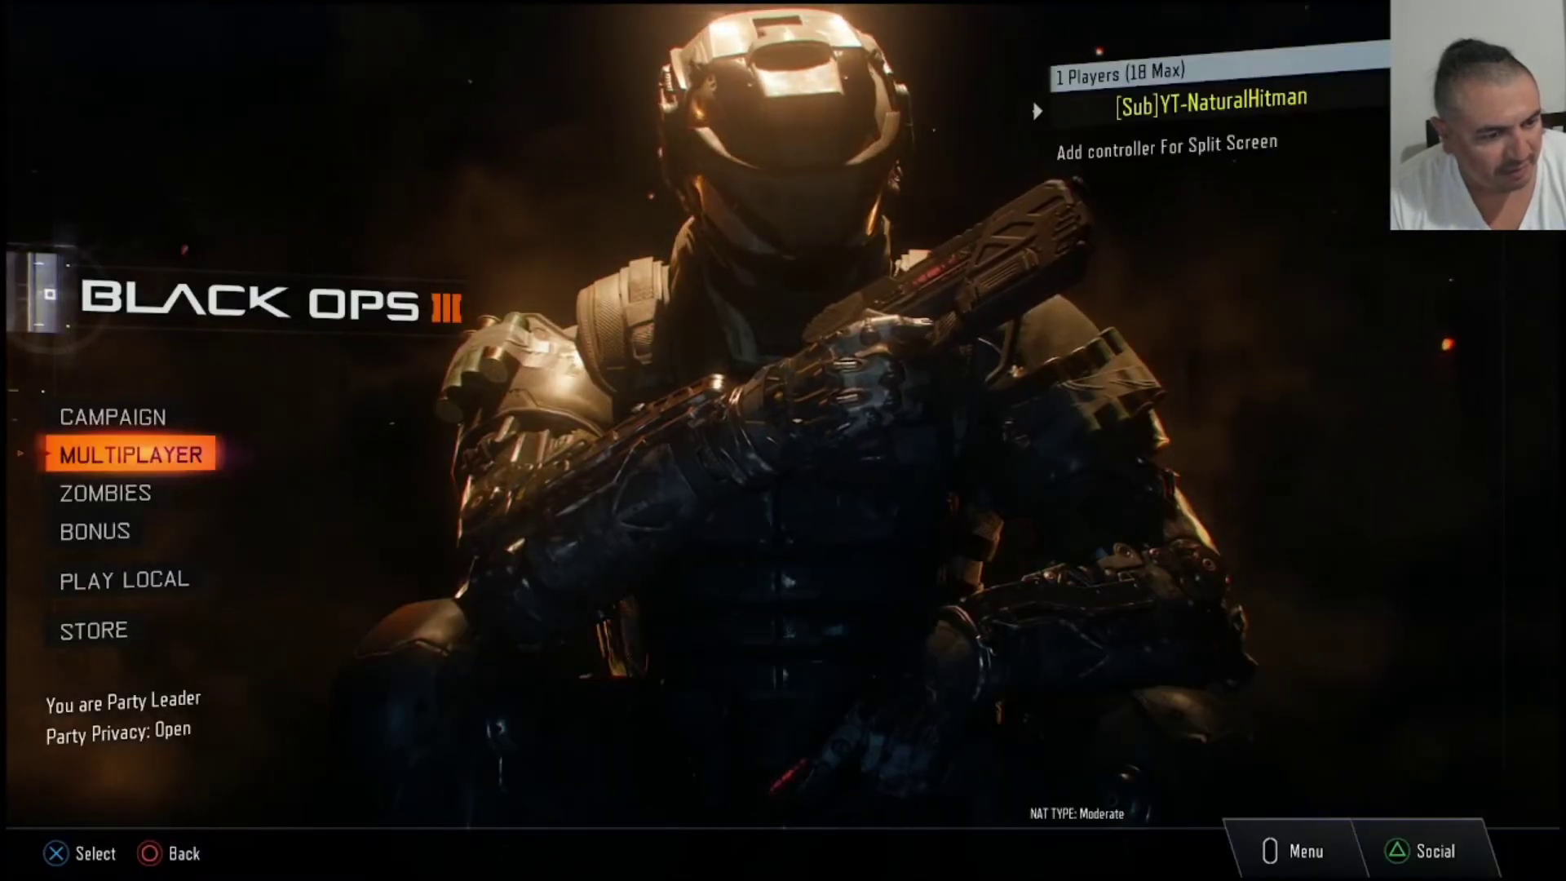
{"action": "key", "text": "Menu"}
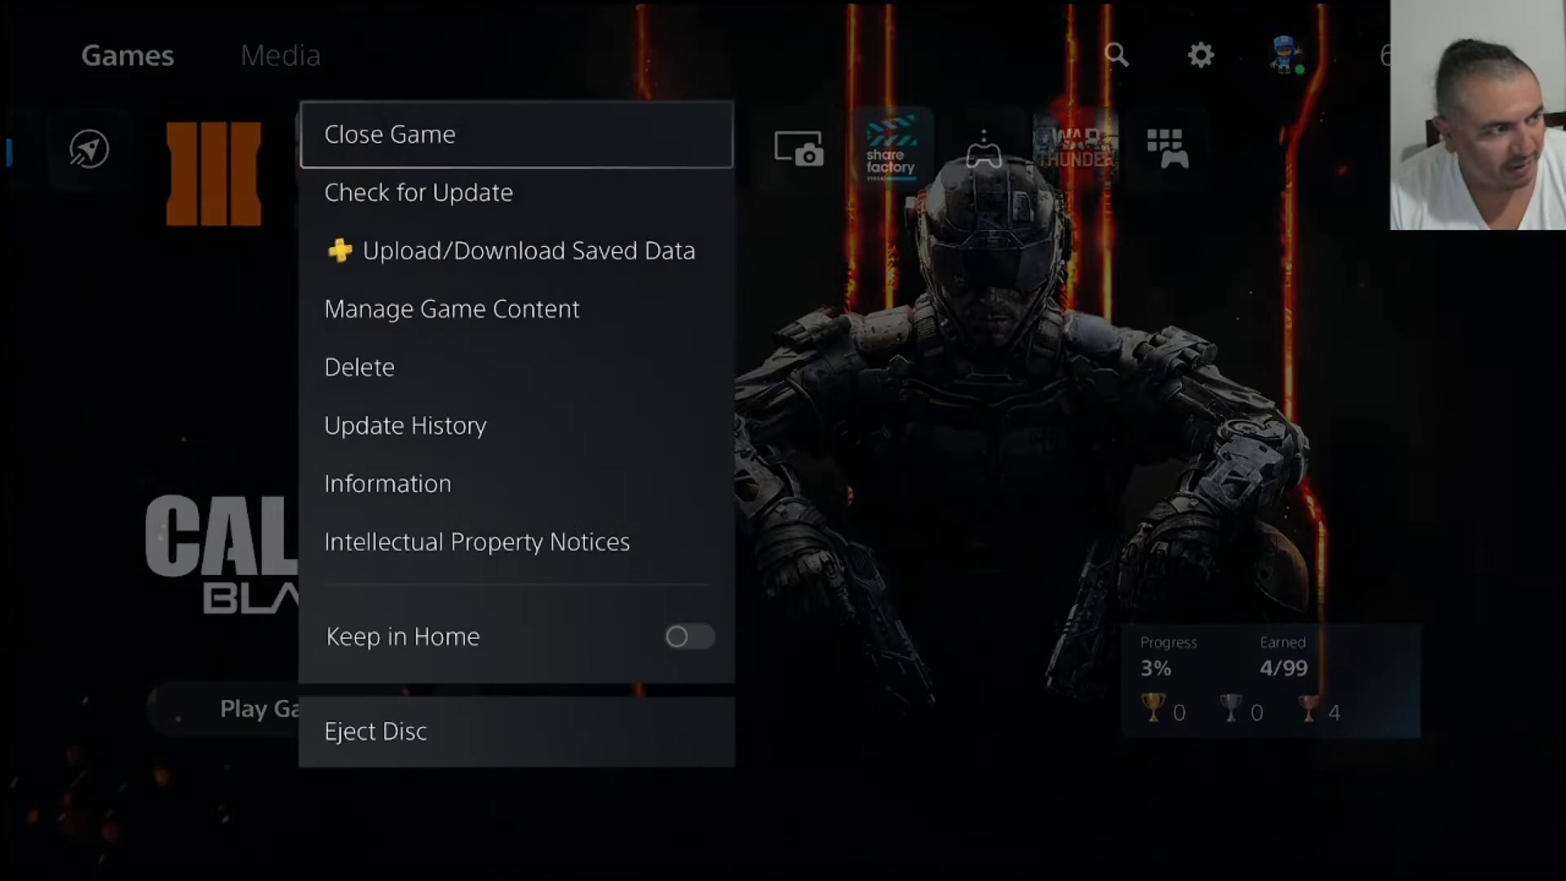
{"action": "key", "text": "Return"}
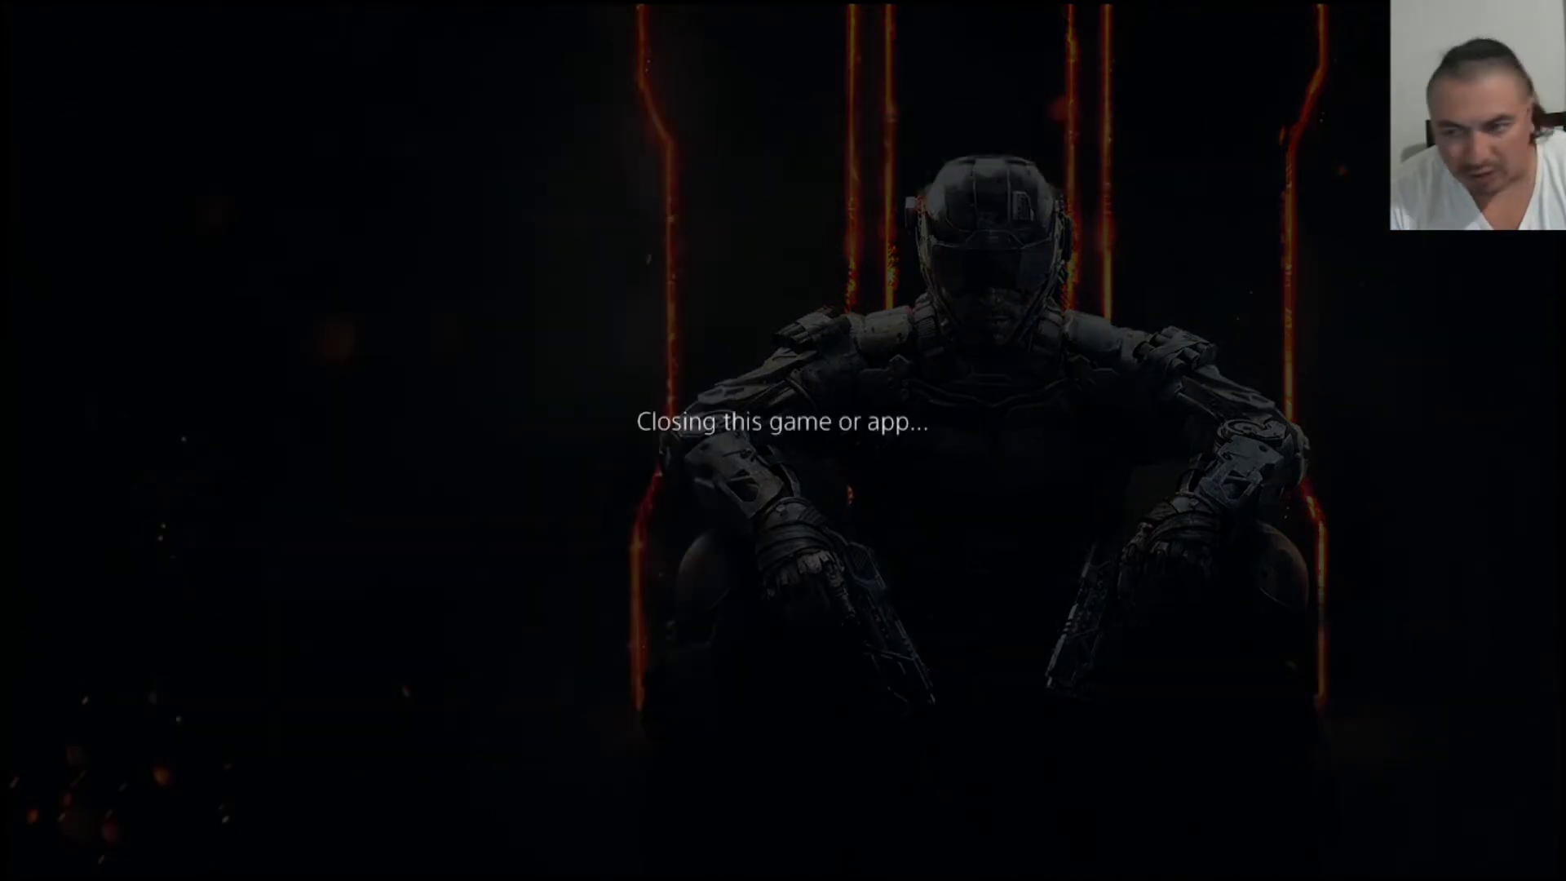